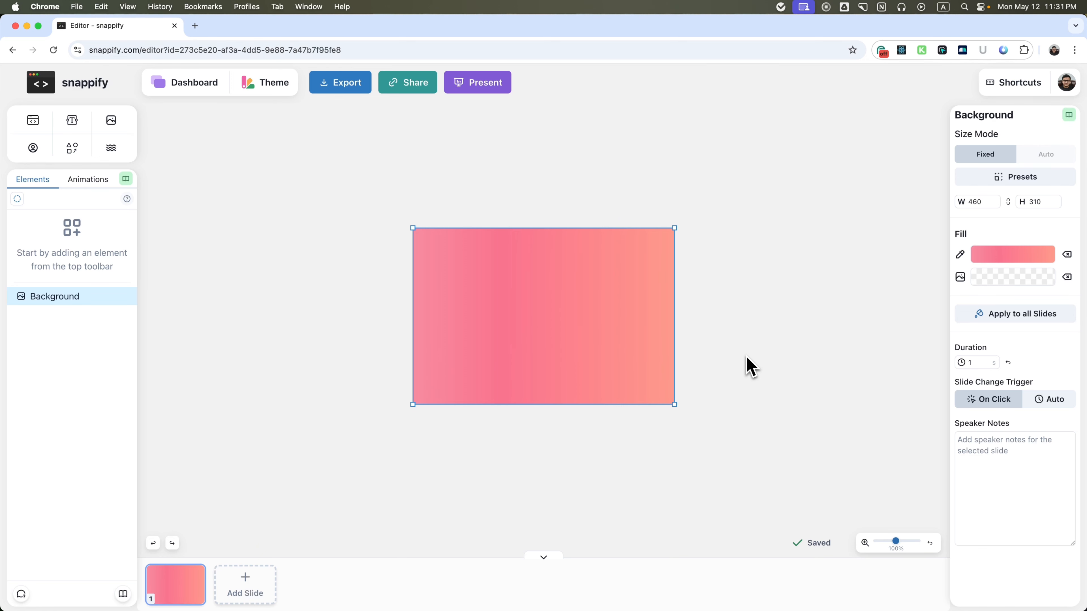
Resize the canvas with the Instagram Post (1 : 1) size preset.
left_click(1004, 184)
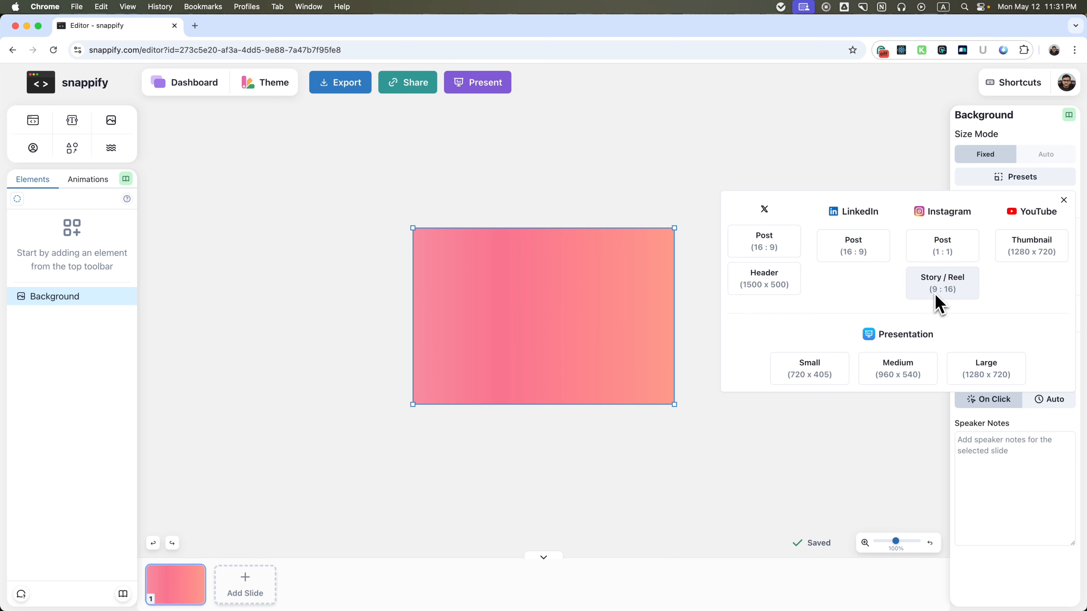
left_click(942, 245)
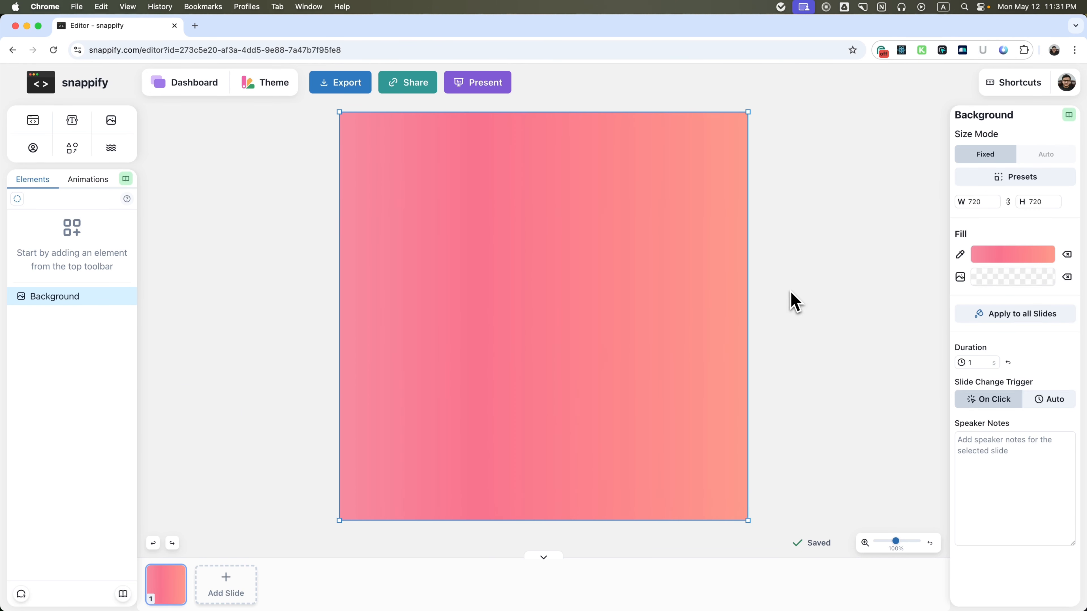
Add a code editor element and replace its placeholder with the copied JavaScript snippet that filters the tasks array.
left_click(33, 121)
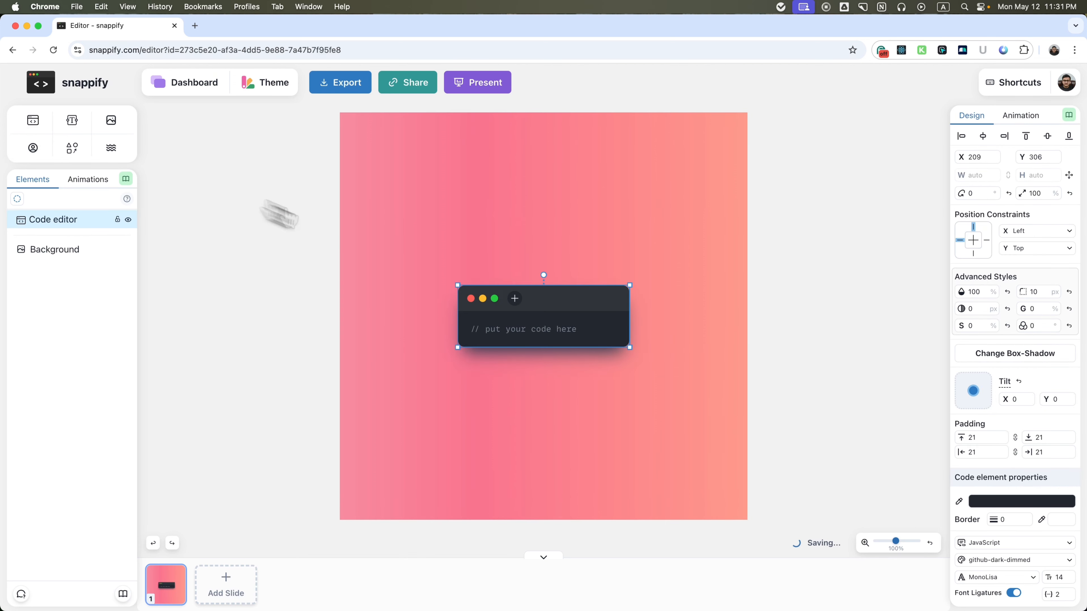
triple_click(503, 331)
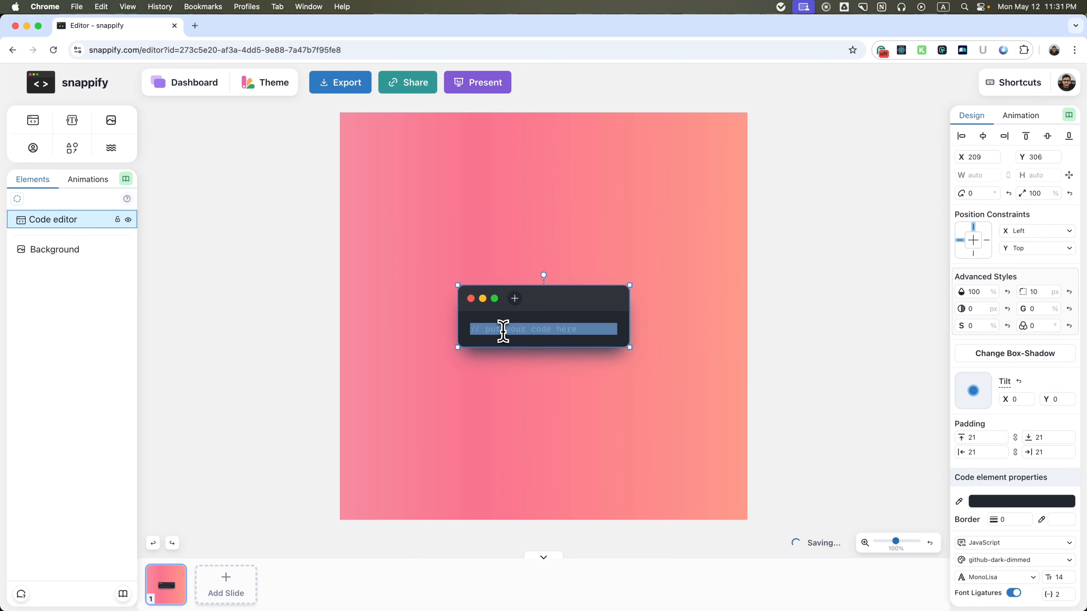
type("const tasks = [   { id: 1, description: 'Buy Grocery' },   { id: 2, description: 'Create a blog post'},   { id: 3, description: 'Make a thumbnail' },   { id: 4, description: 'Share on Twitter' } ];  const filteredTasks = tasks.filter(task => {   return task.id != 3; })  console.log(filteredTasks);")
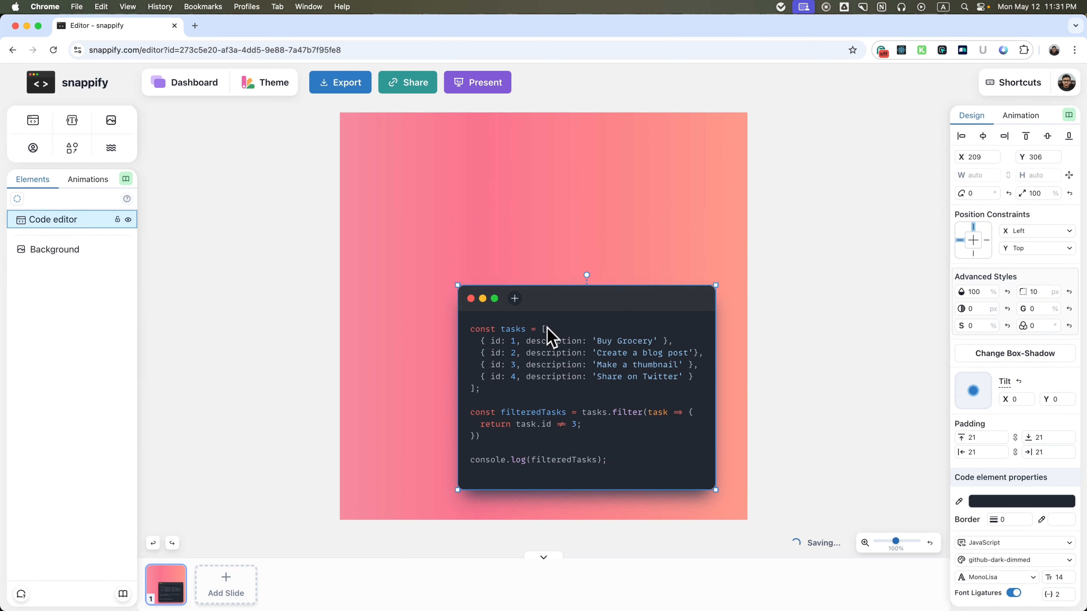
Move the code editor upward and center it on the canvas along both the X and Y axes.
left_click_drag(636, 305, 594, 236)
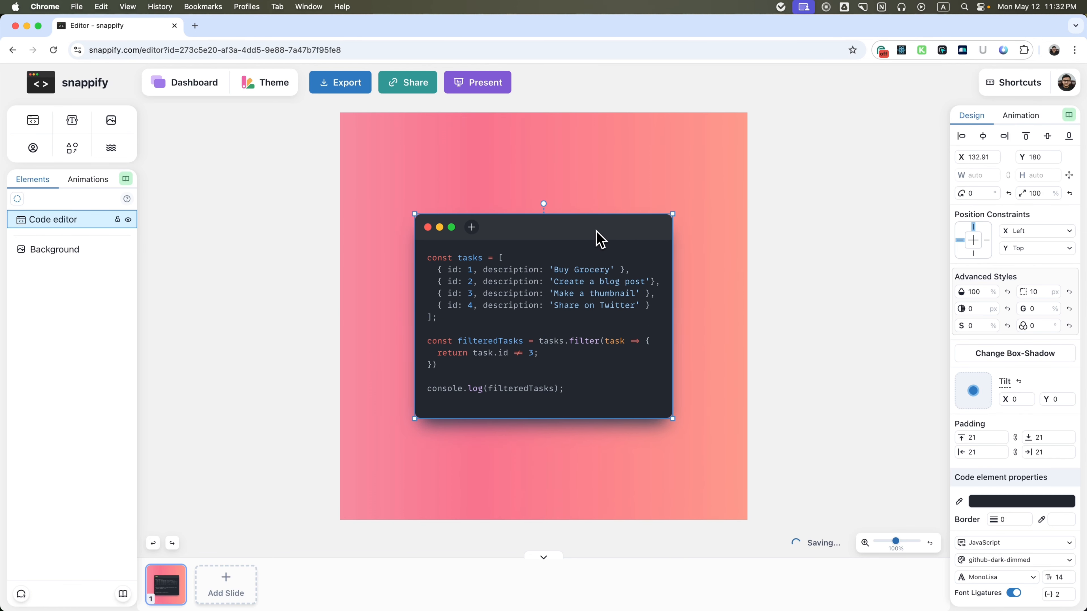
left_click(983, 135)
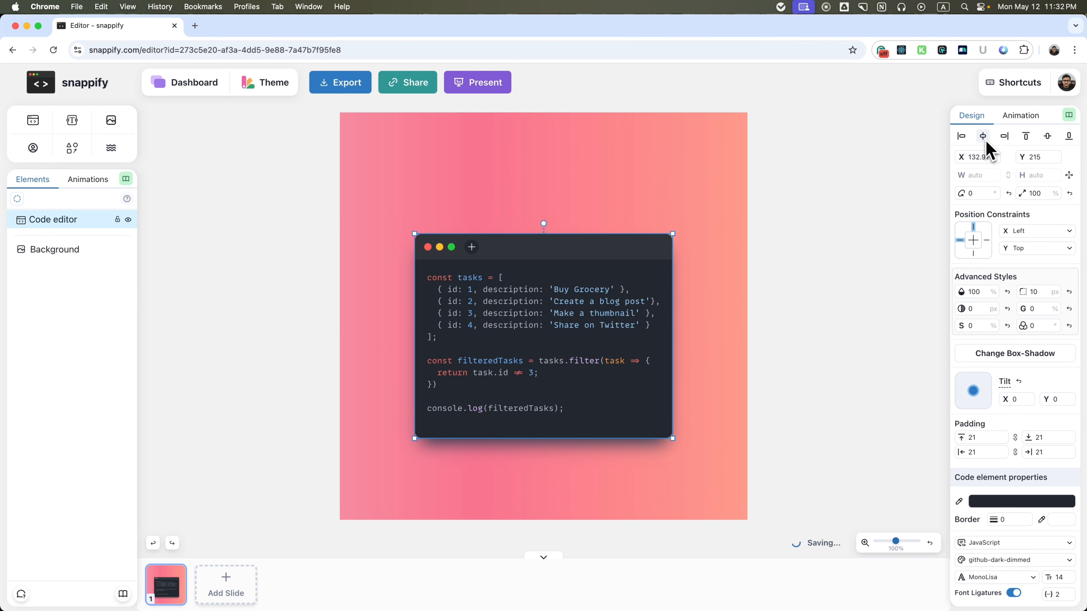
left_click(1048, 137)
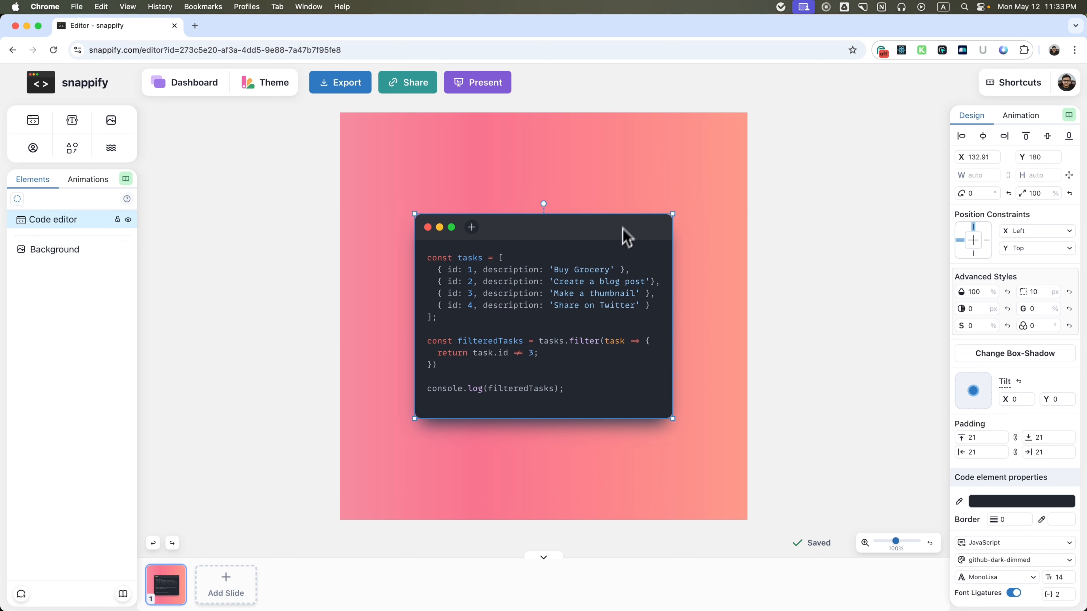
Try recently used solid colors as the background fill, including yellow FBD201FF and orange FF9C07FF.
left_click(638, 188)
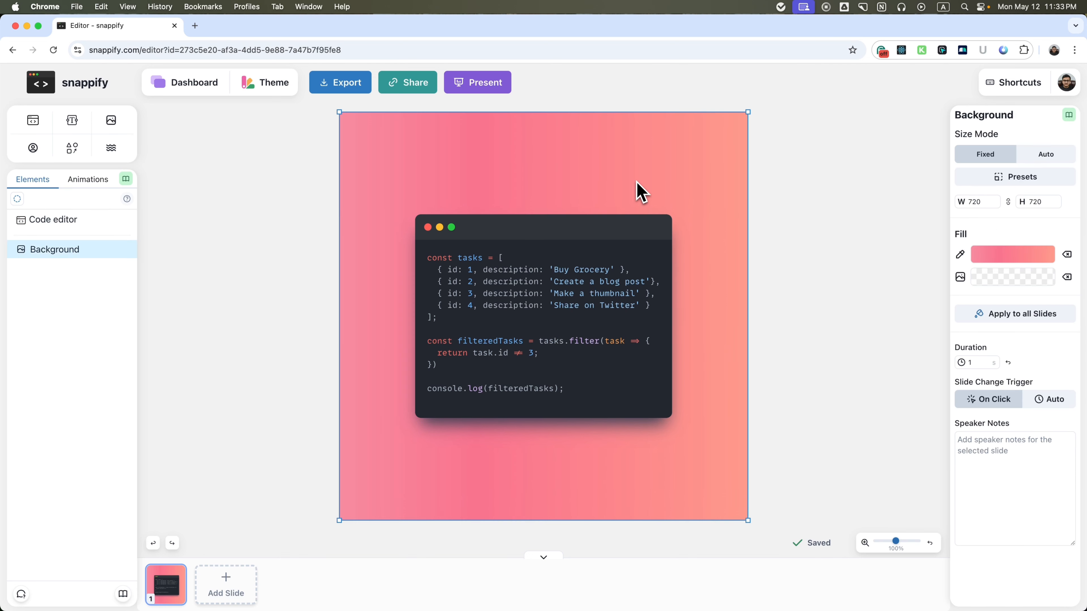
left_click(992, 258)
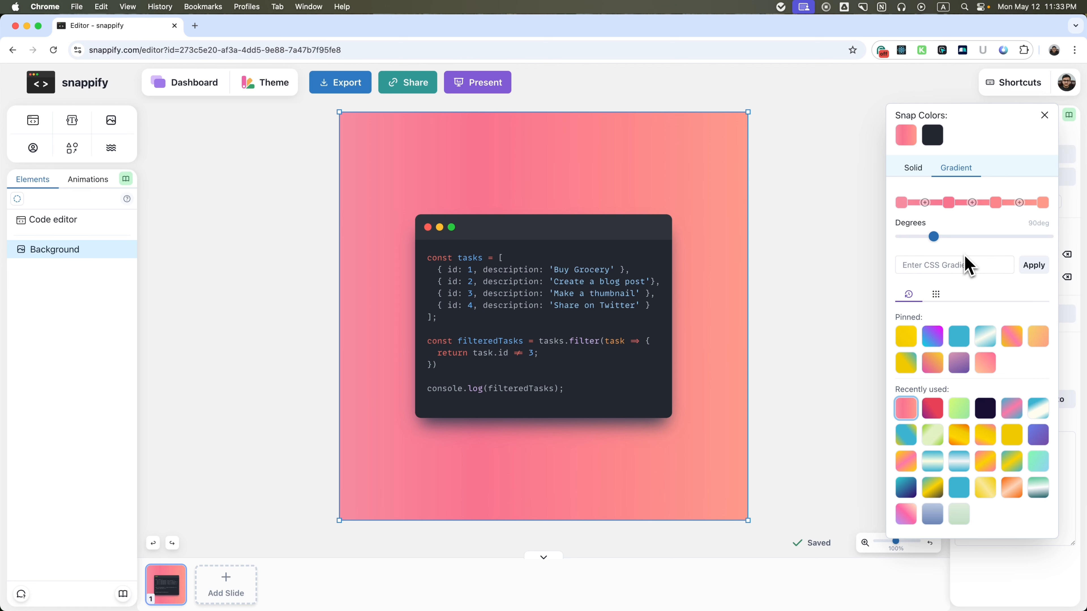
left_click(916, 173)
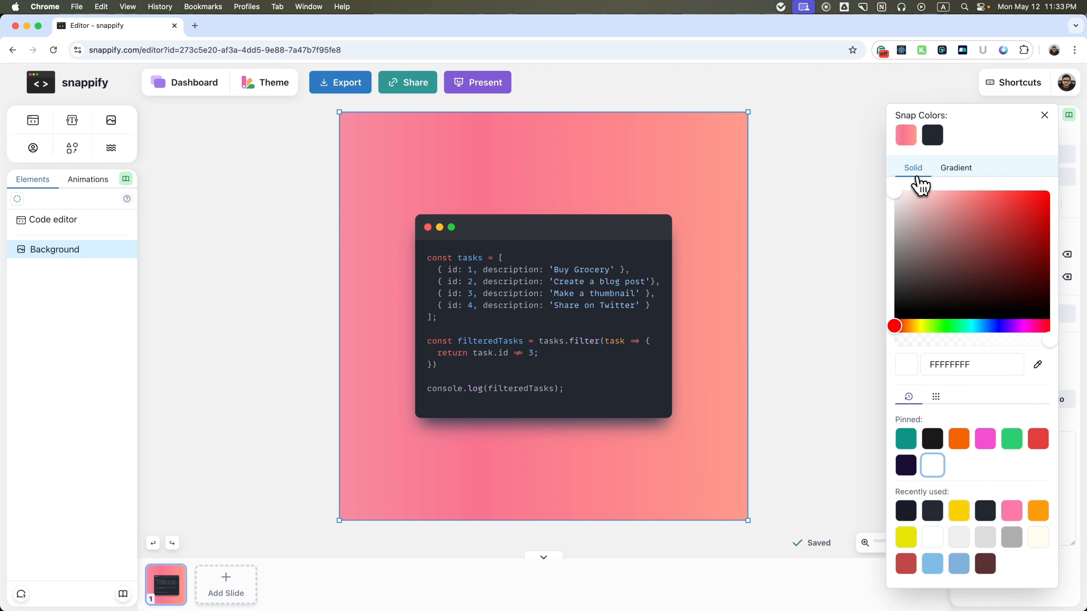
left_click(954, 172)
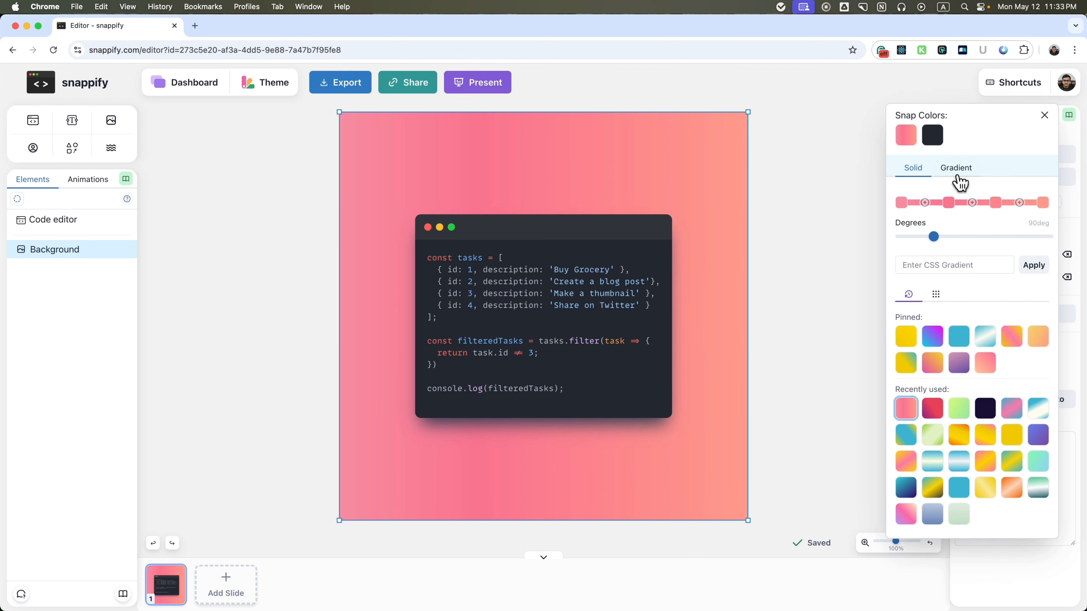
left_click(913, 174)
left_click(960, 518)
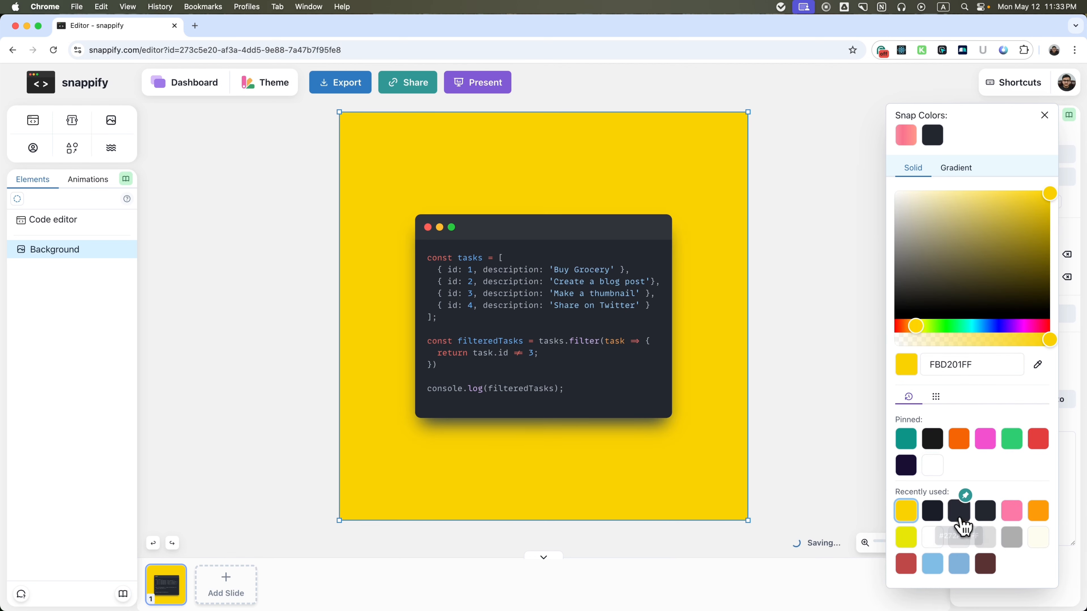
left_click(959, 512)
left_click(1012, 512)
left_click(1039, 512)
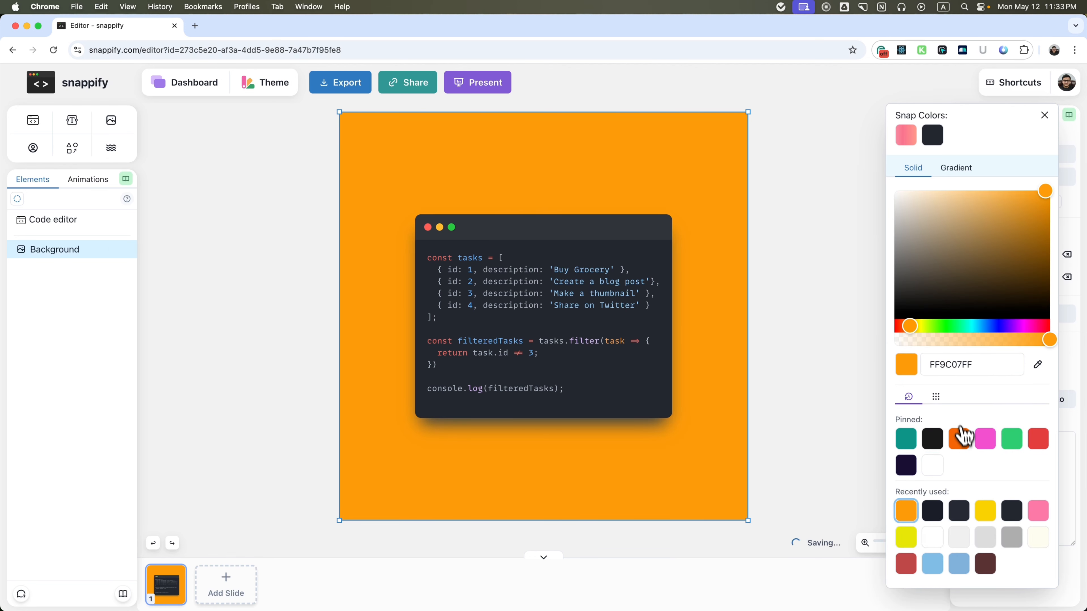
Try several pinned and recently used gradients on the background, ending with the orange-yellow one at 203 degrees.
left_click(952, 171)
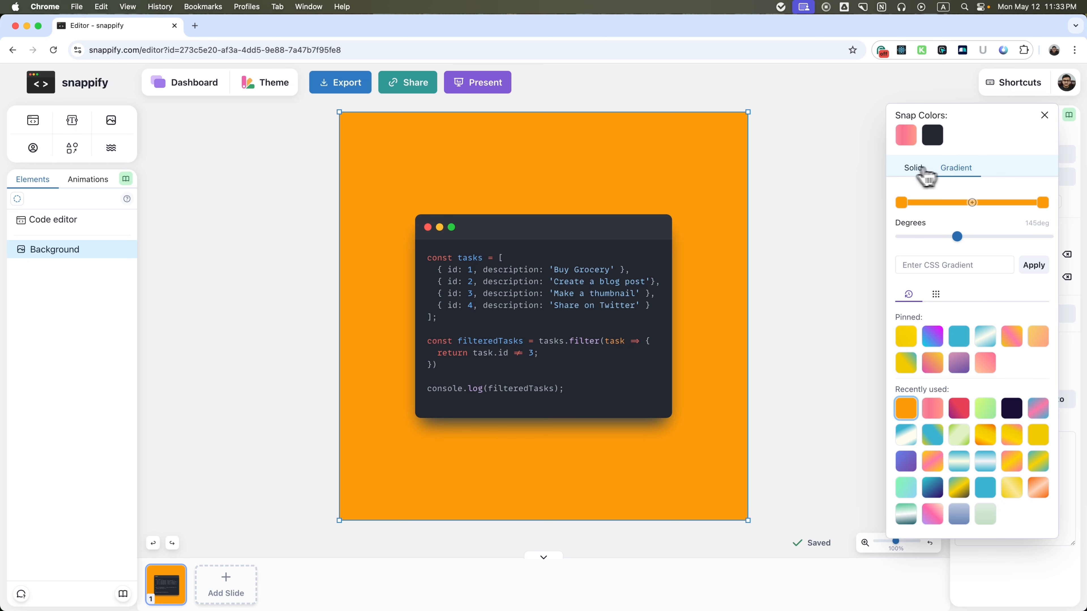
left_click(915, 340)
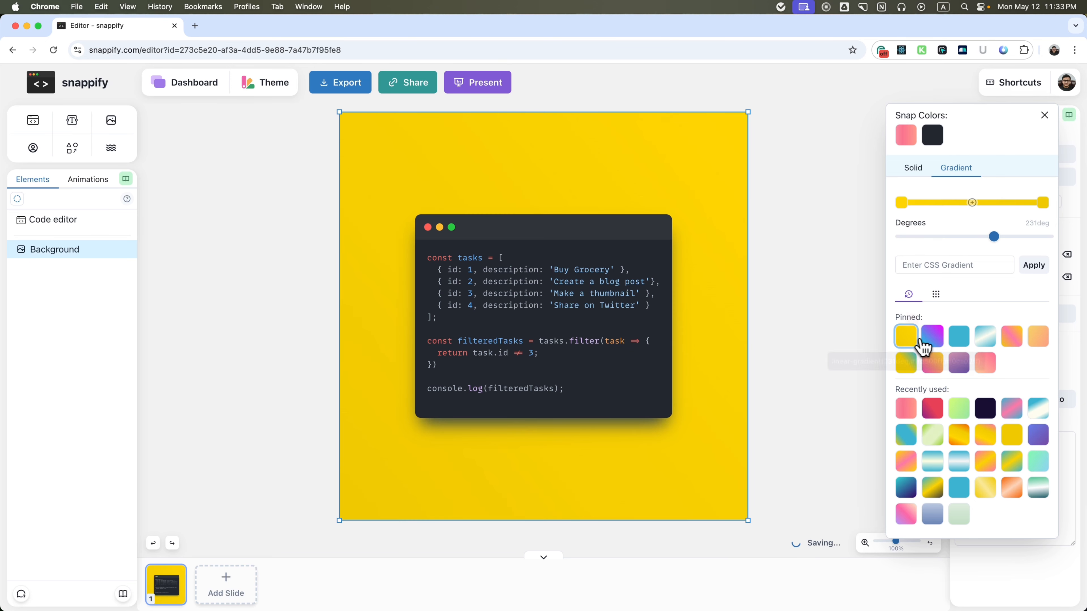
left_click(929, 340)
left_click(955, 411)
left_click(935, 413)
left_click(960, 413)
left_click(959, 433)
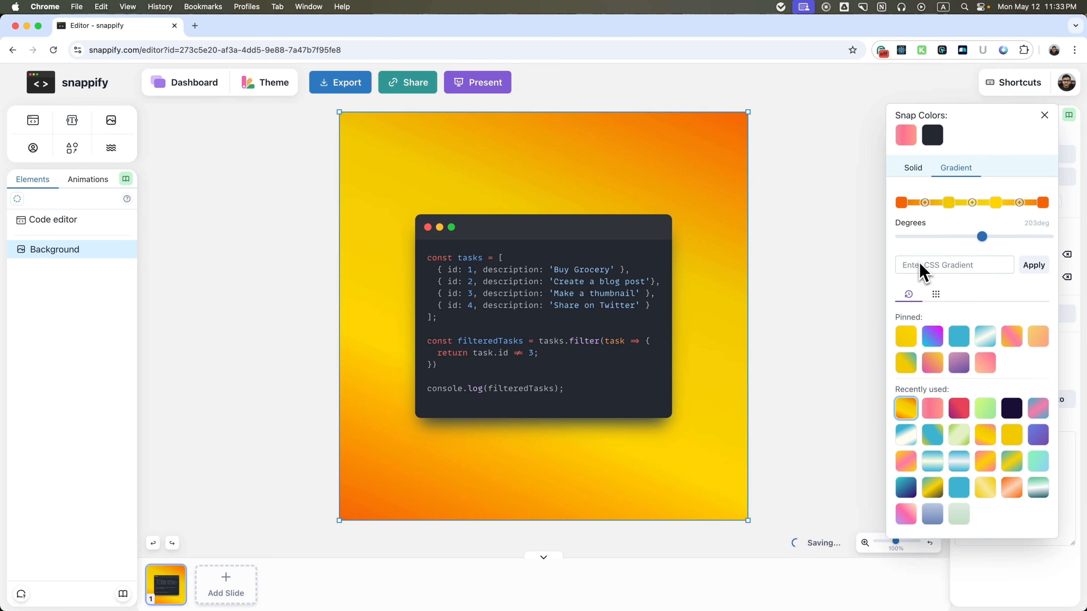
Fill the background with solid white FFFFFFFF and pin the recently used yellow FBD201FF.
left_click(927, 269)
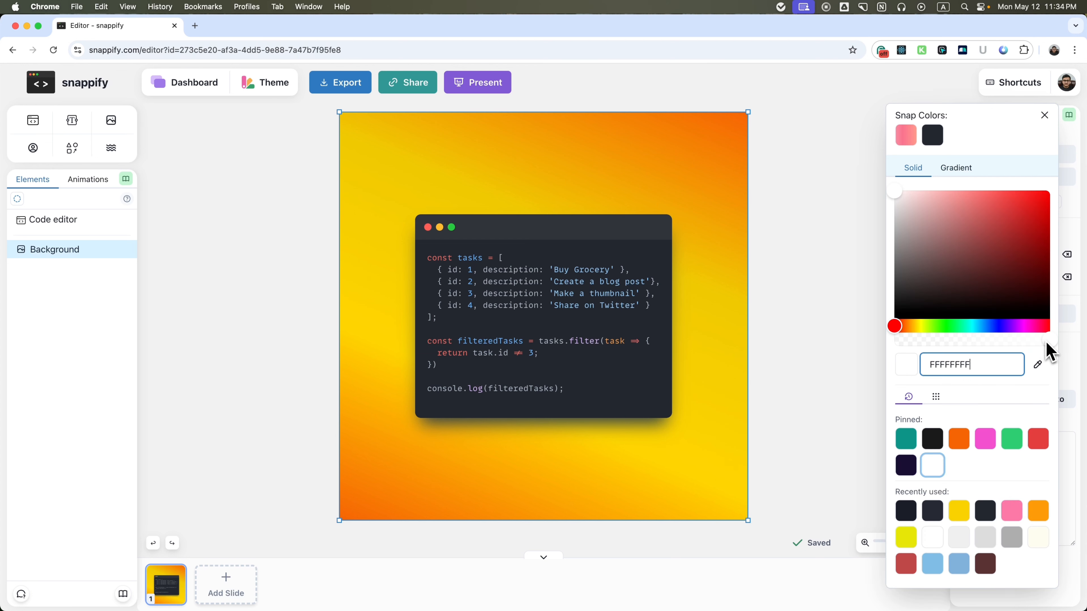
mouse_move(1045, 343)
left_mouse_down()
mouse_move(927, 341)
mouse_move(1057, 355)
left_mouse_up()
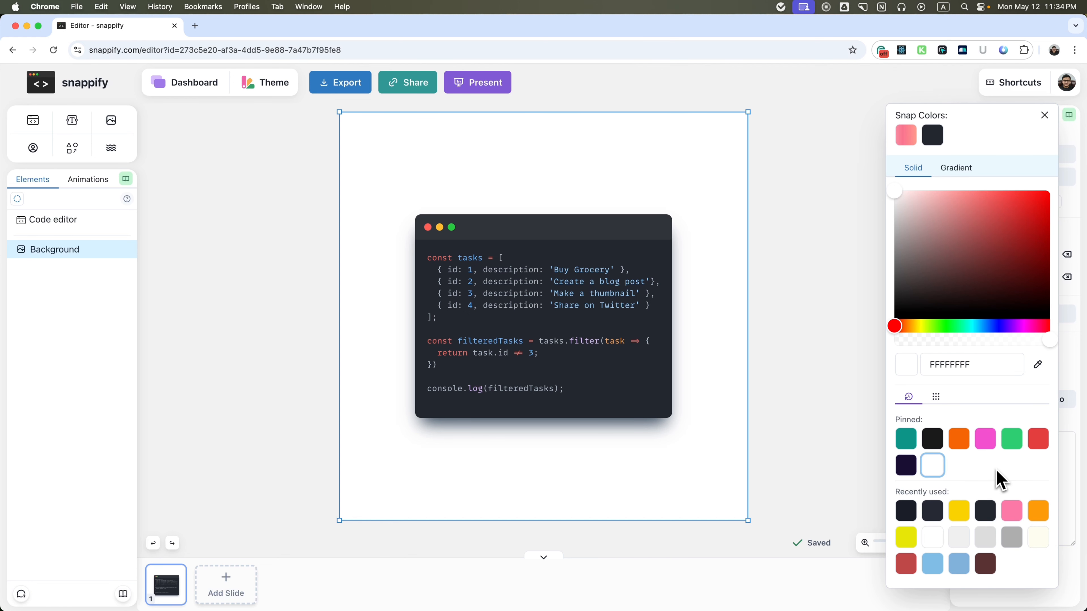
mouse_move(966, 503)
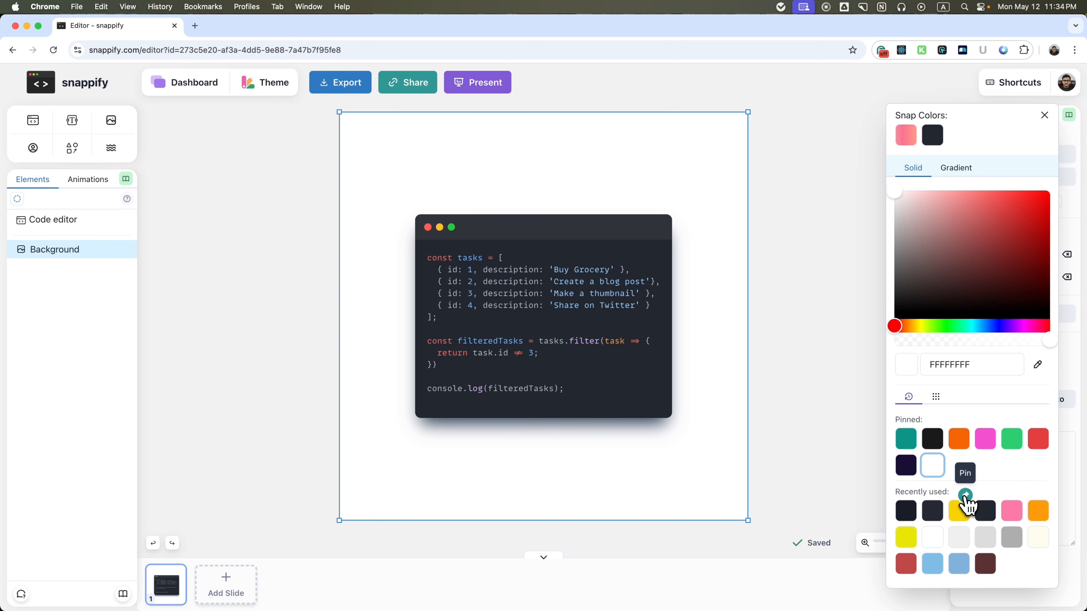
left_click(965, 496)
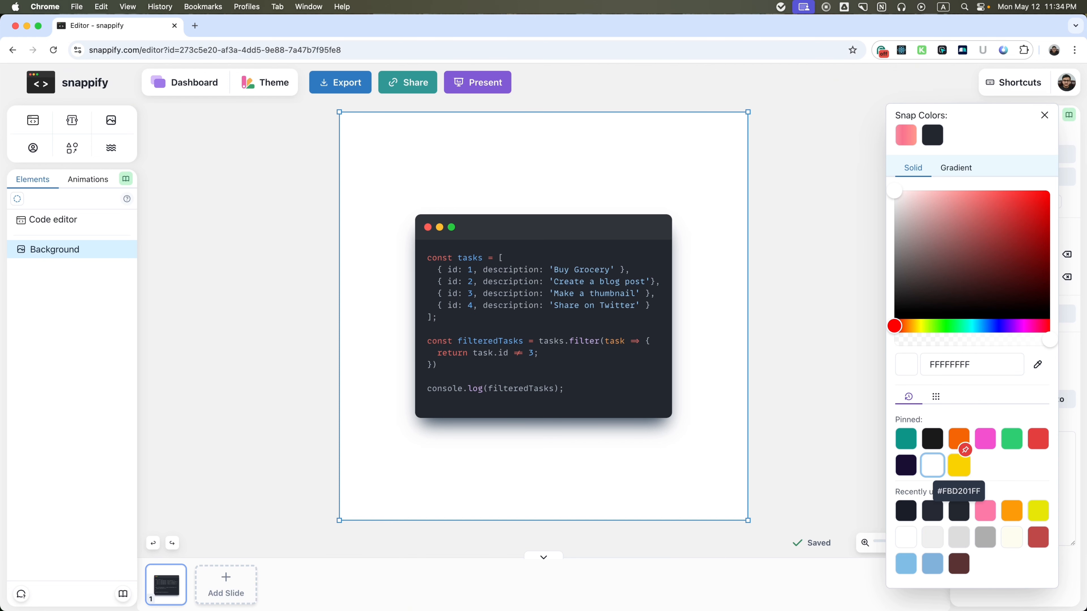
Apply the pinned peach-to-pink 45-degree gradient to the background and close the color picker.
left_click(956, 167)
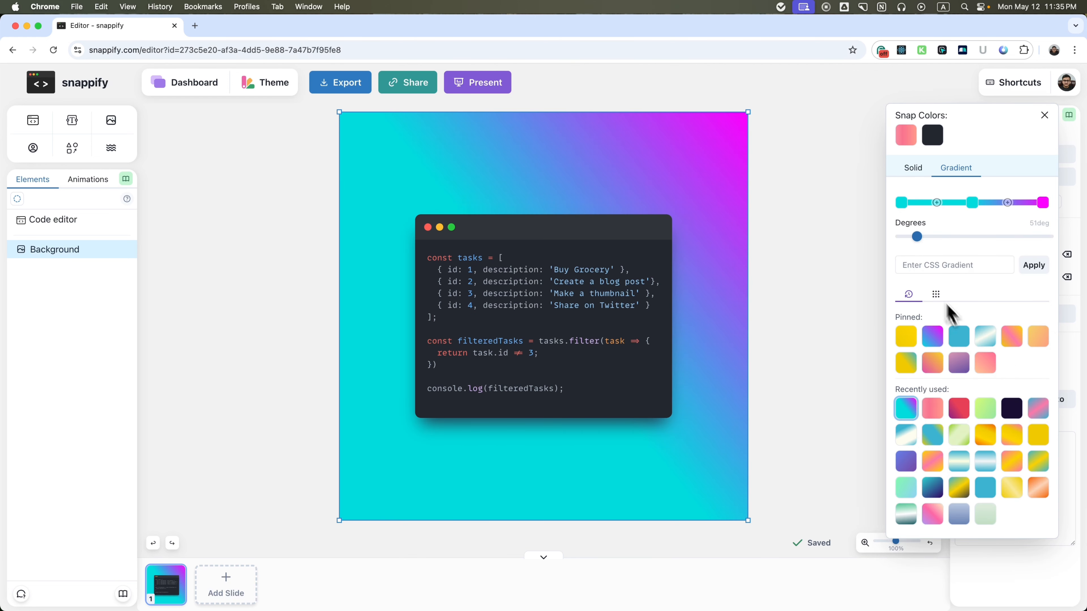
left_click(993, 373)
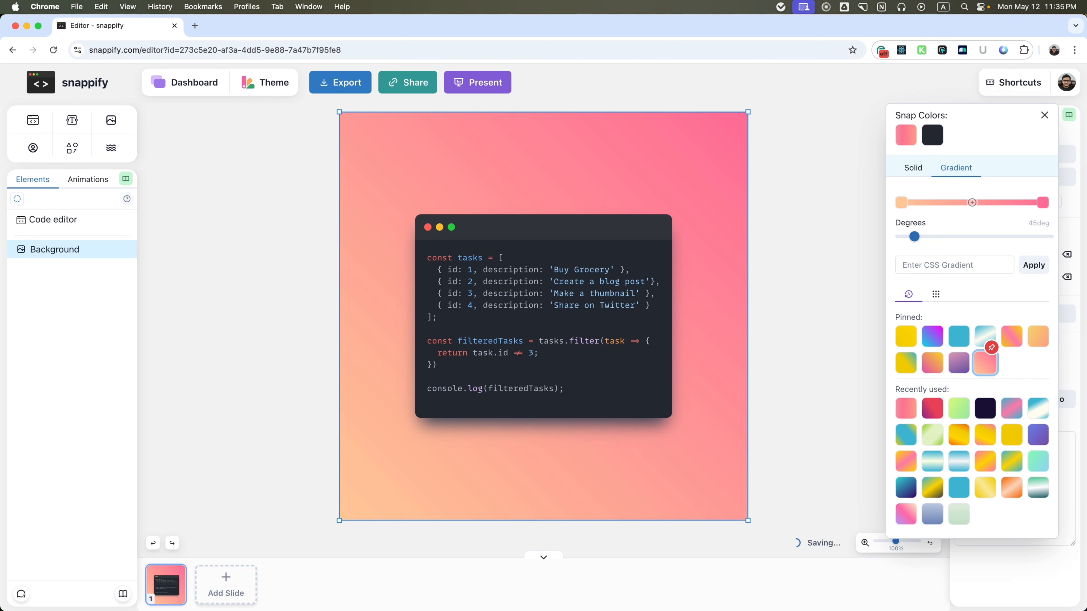
key("Escape")
Try the dark navy image with the pink geometric shape from the Backgrounds library as background image, and clear it.
left_click(1011, 280)
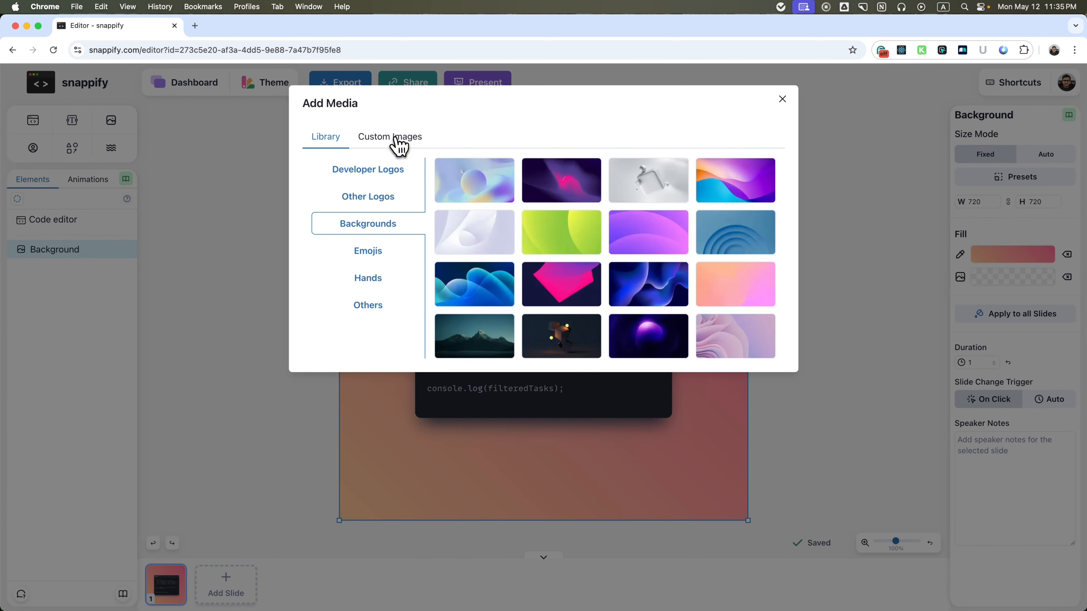
left_click(568, 300)
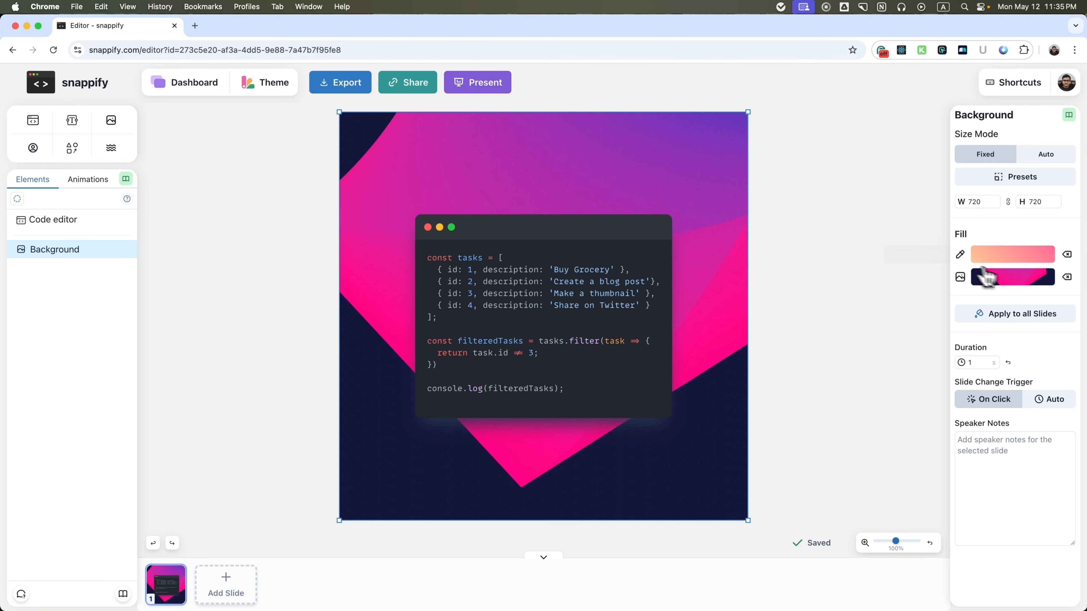
left_click(1067, 277)
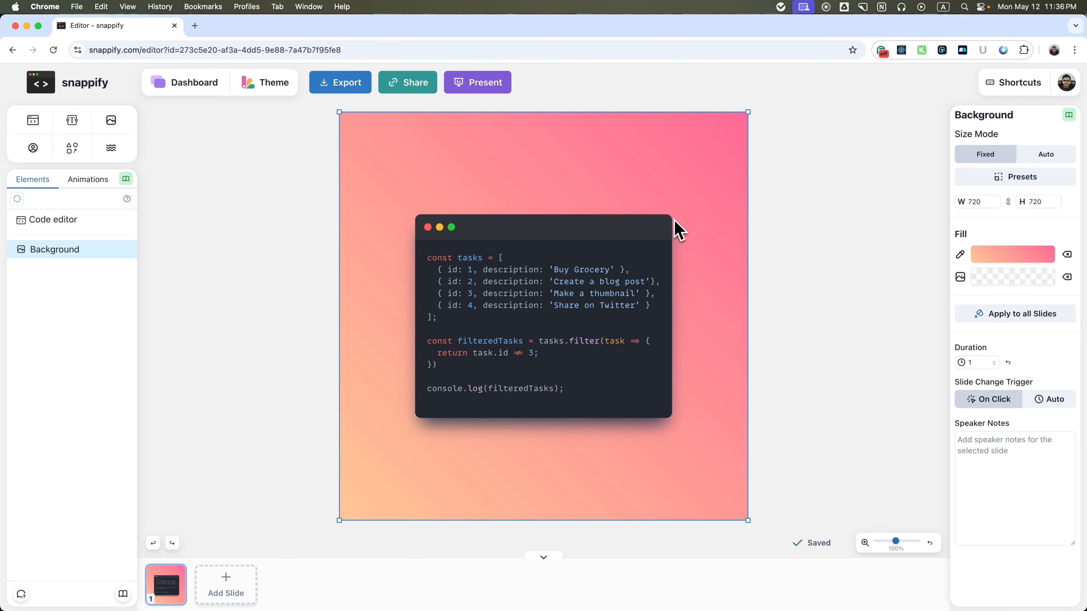
Set the code editor's corner radius to 6 px.
left_click(641, 230)
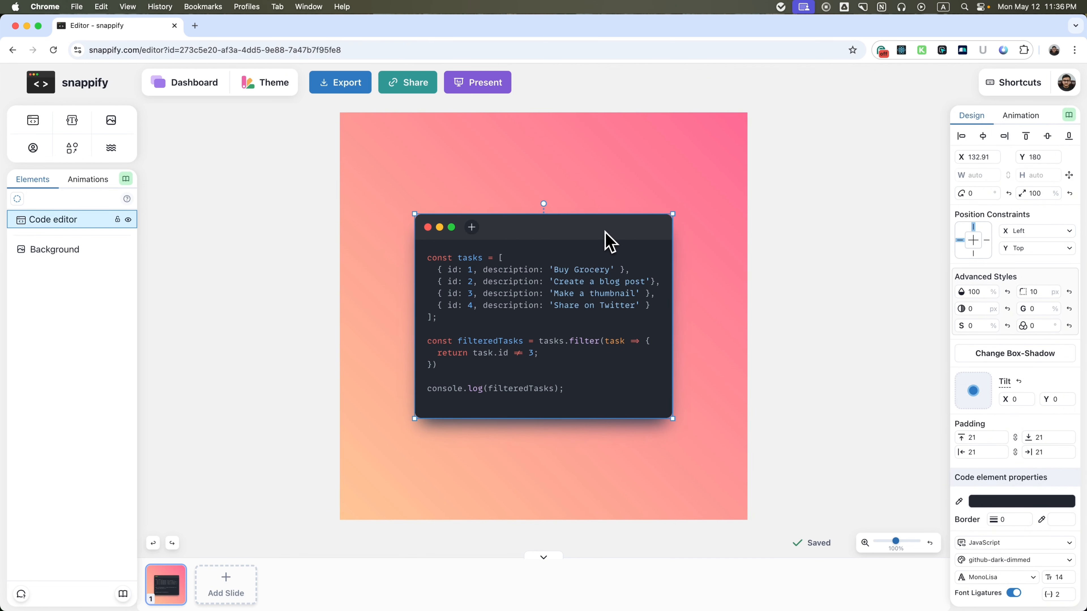
left_click(1043, 292)
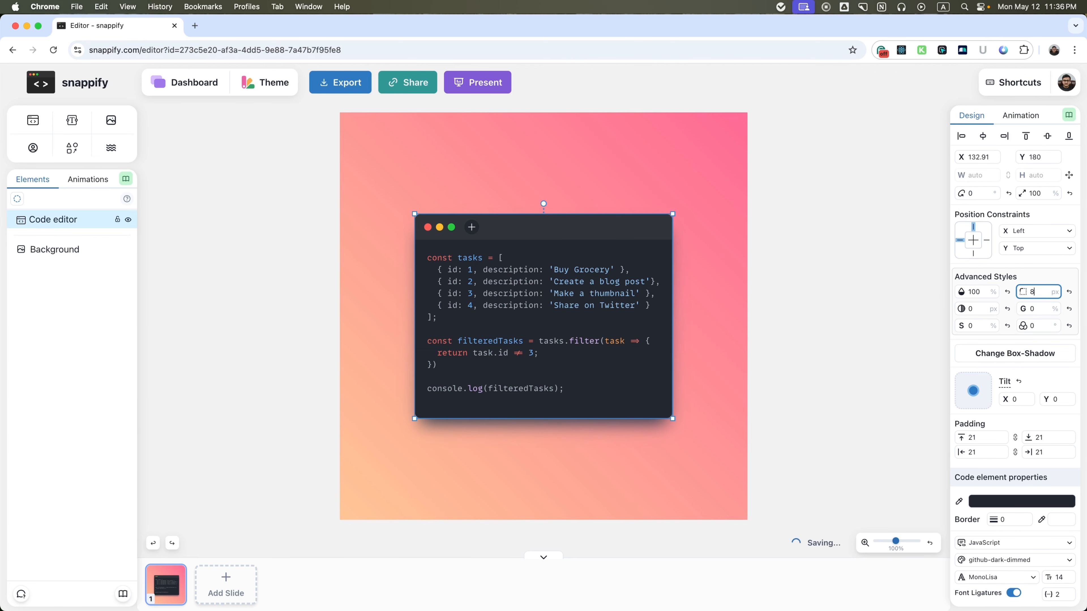
left_click(1035, 309)
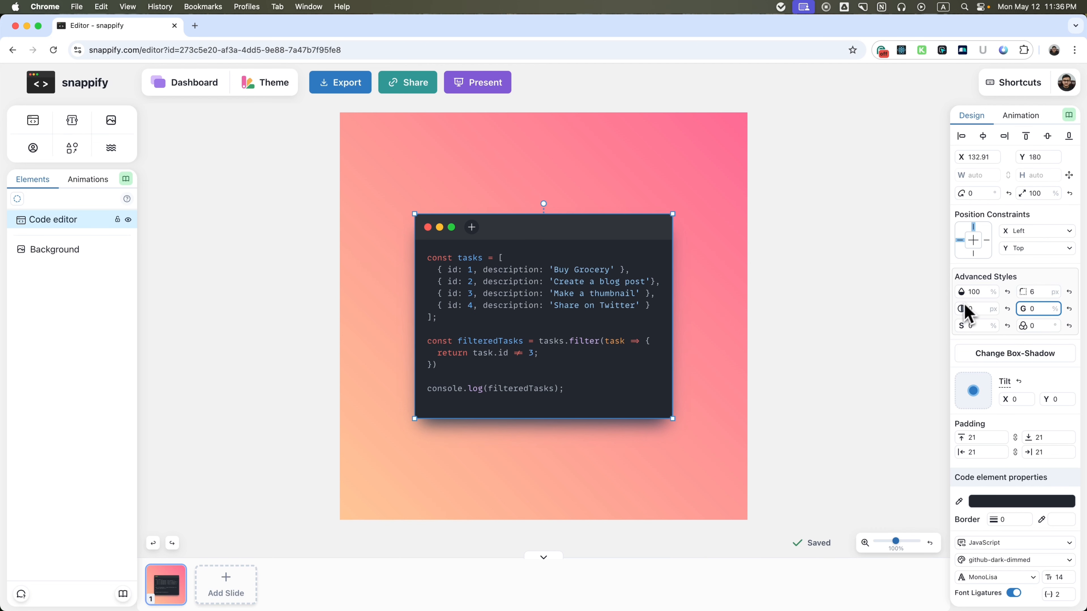
Try reduced opacity values such as 50% on the code editor and reset its opacity to 100%.
left_click(979, 295)
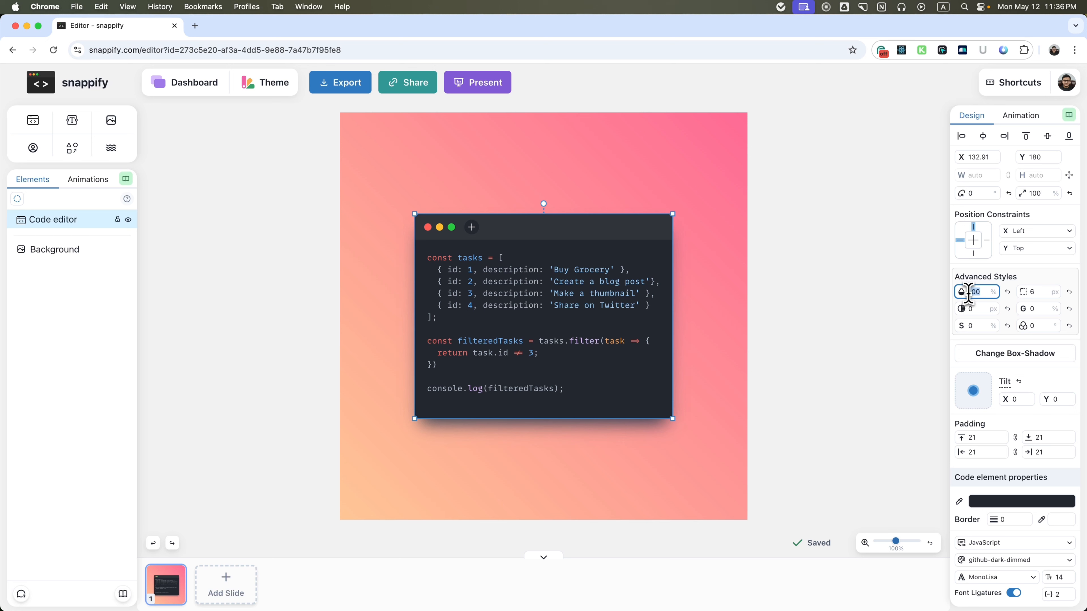
type("50")
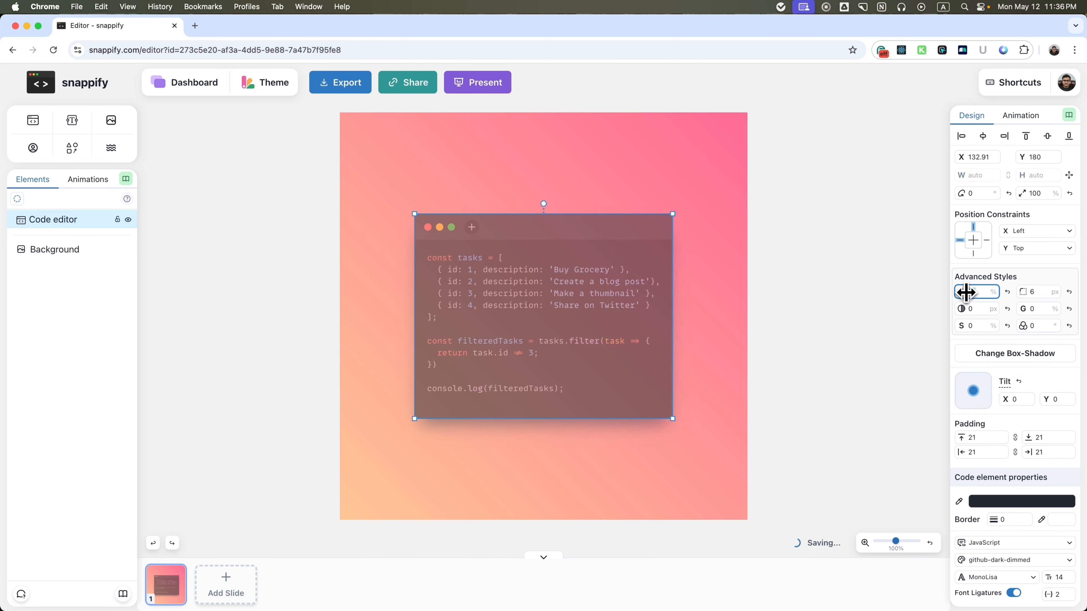
type("100")
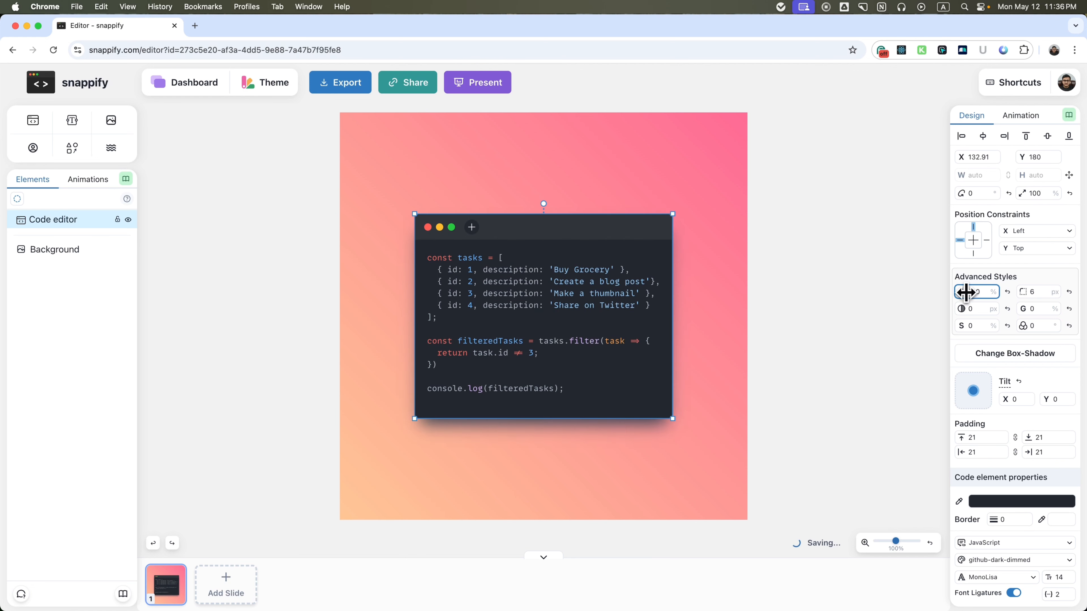
left_click_drag(992, 293, 967, 293)
type("50")
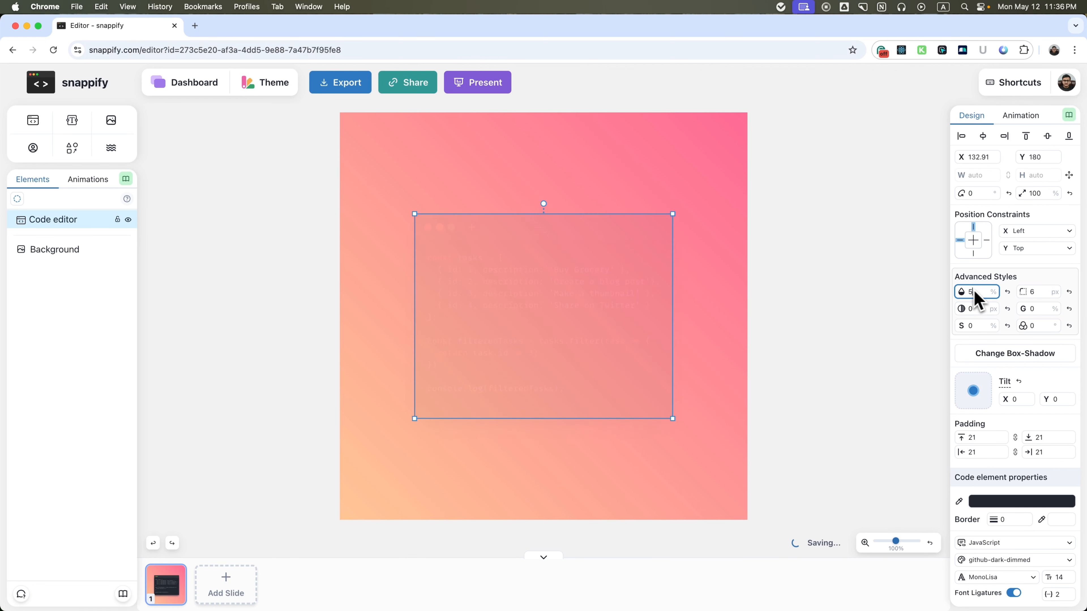
left_click(1008, 292)
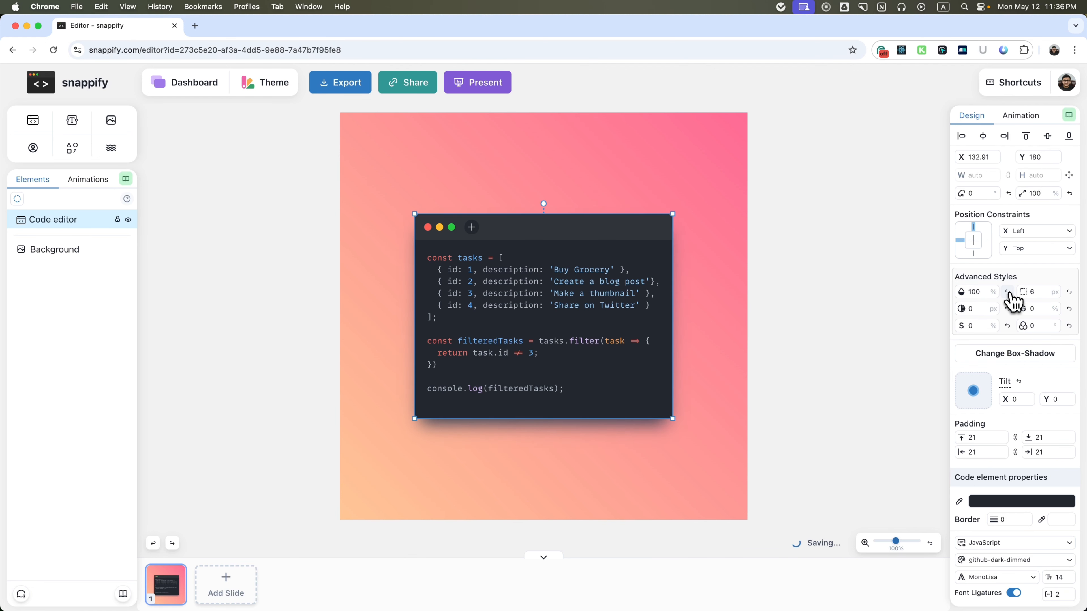
Try a blur of about 13.5 px on the code editor and reset the blur to 0.
left_click(968, 309)
type("20")
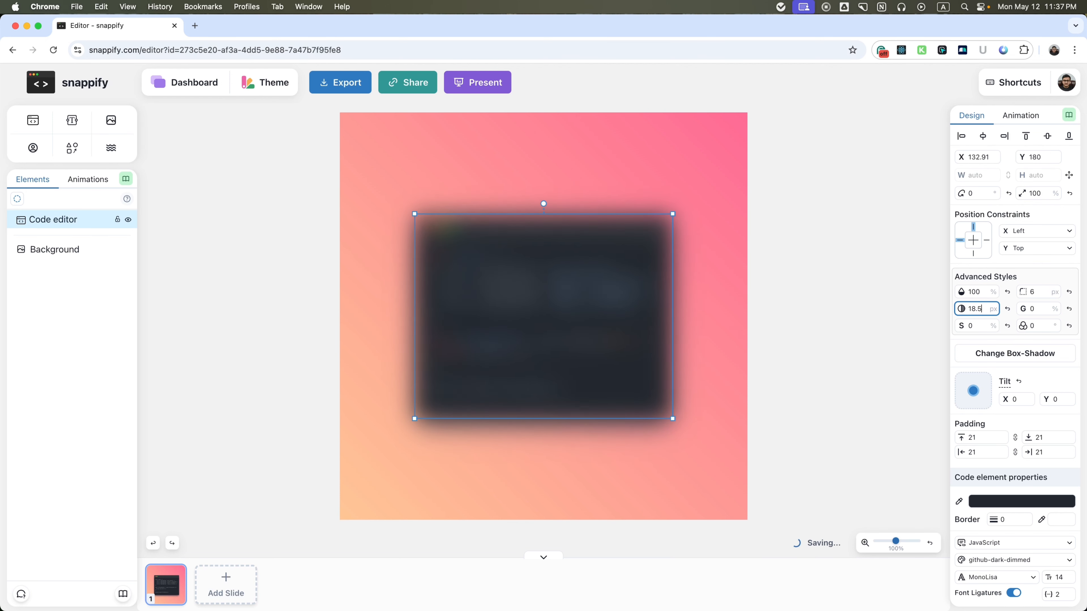
left_click(1007, 309)
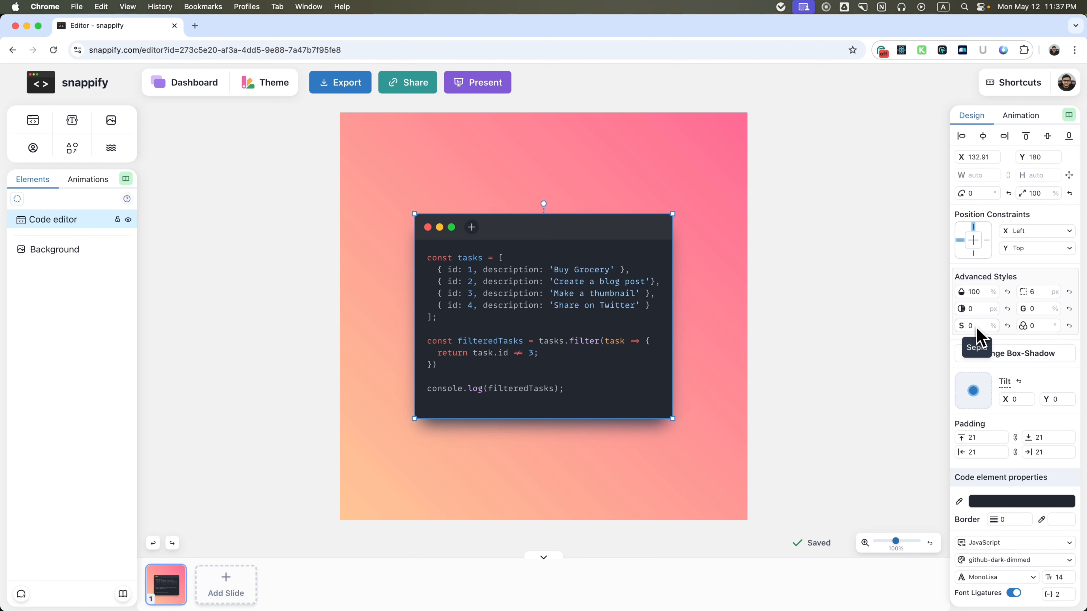
Try several box-shadow presets on the code editor, and clear its box shadow completely.
left_click(426, 439)
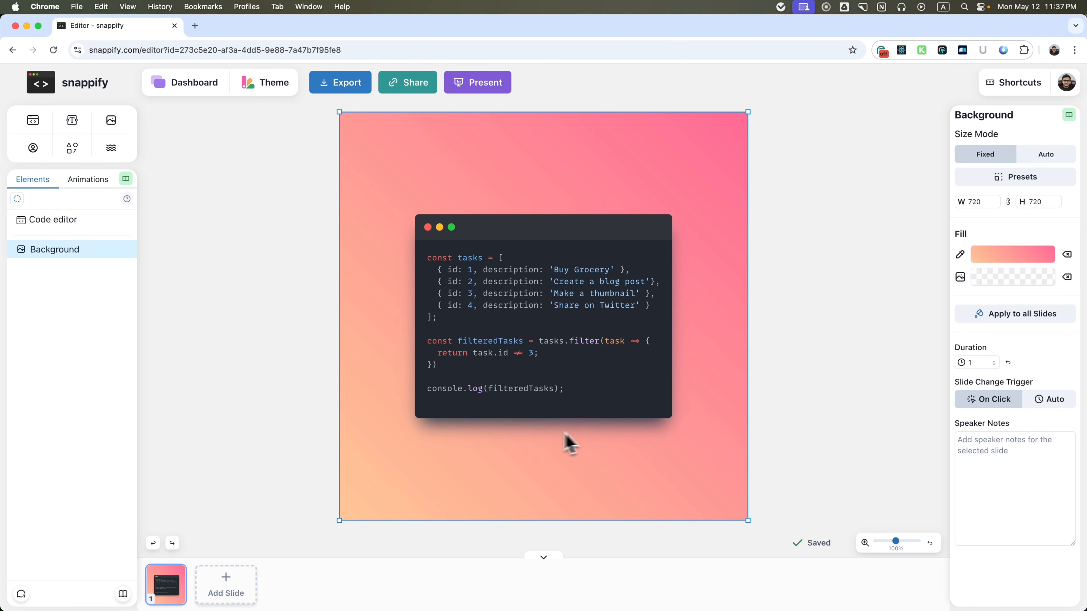
left_click(590, 238)
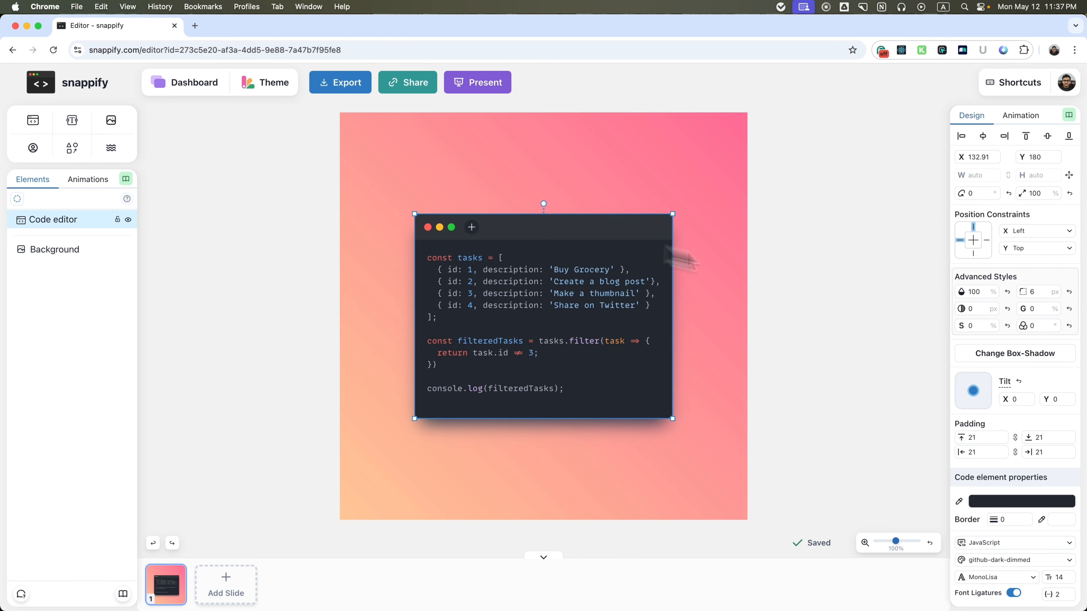
left_click(1038, 359)
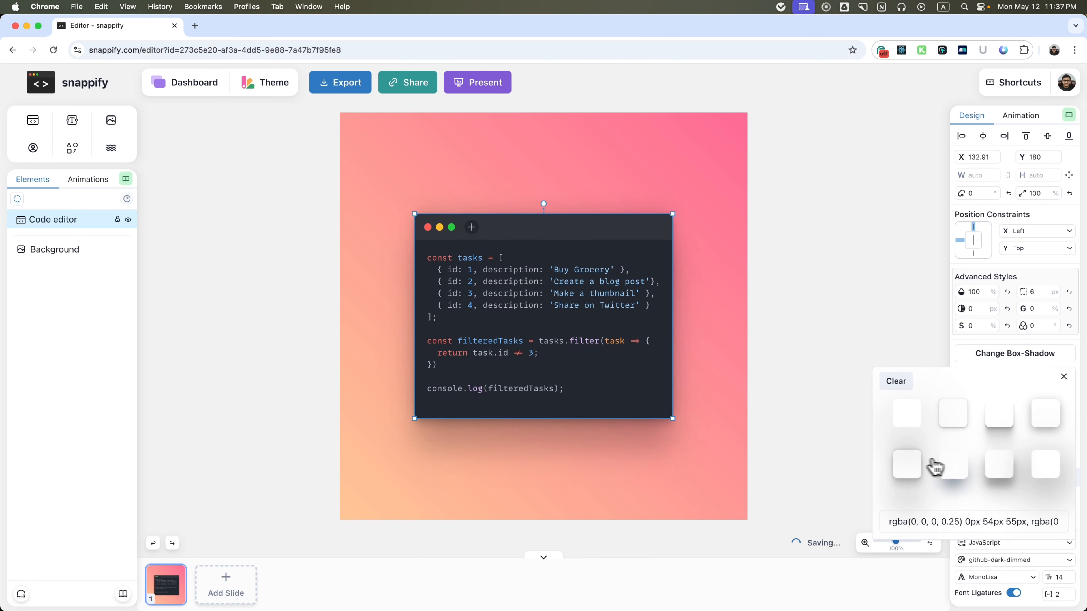
left_click(992, 470)
left_click(1040, 466)
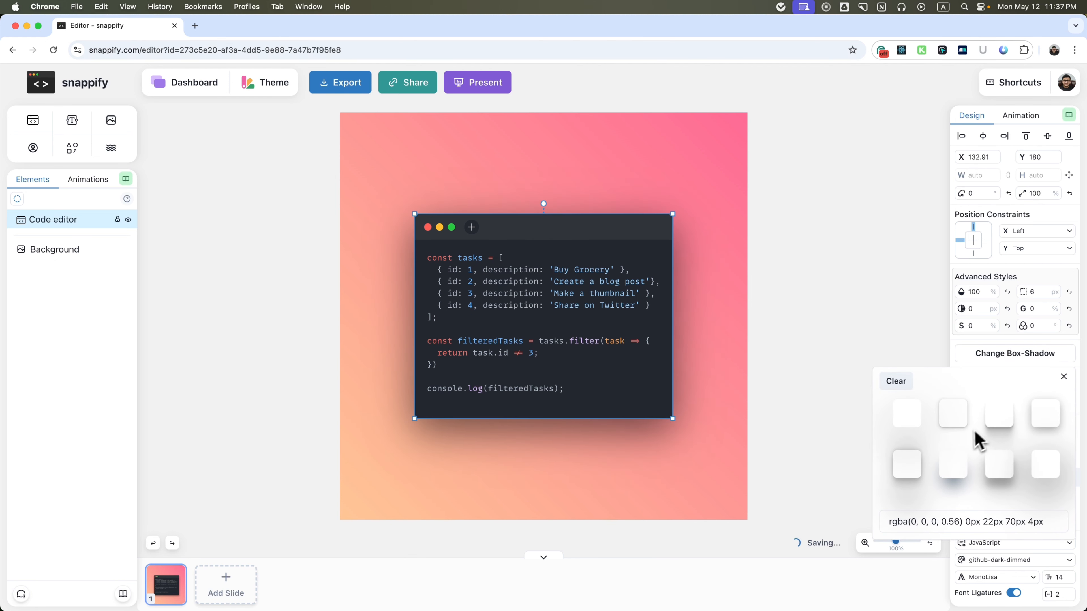
left_click(929, 519)
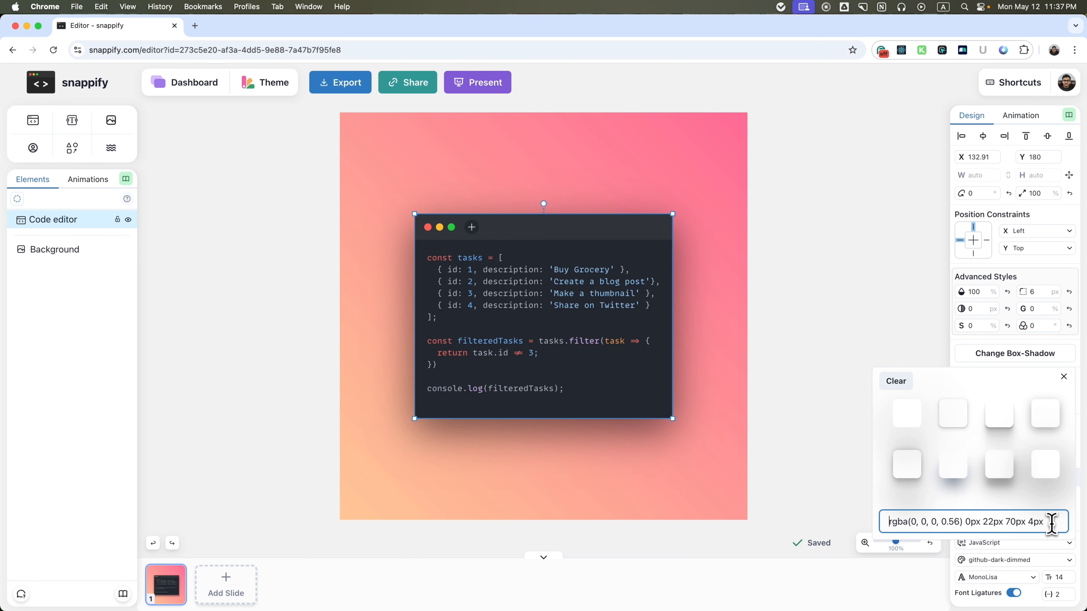
left_click(954, 416)
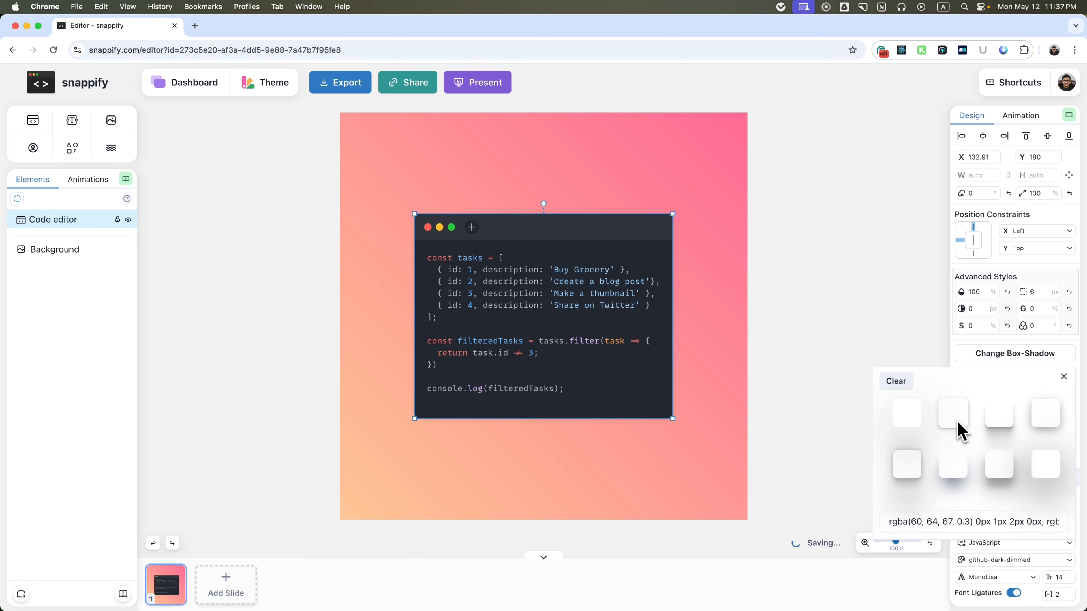
left_click(899, 386)
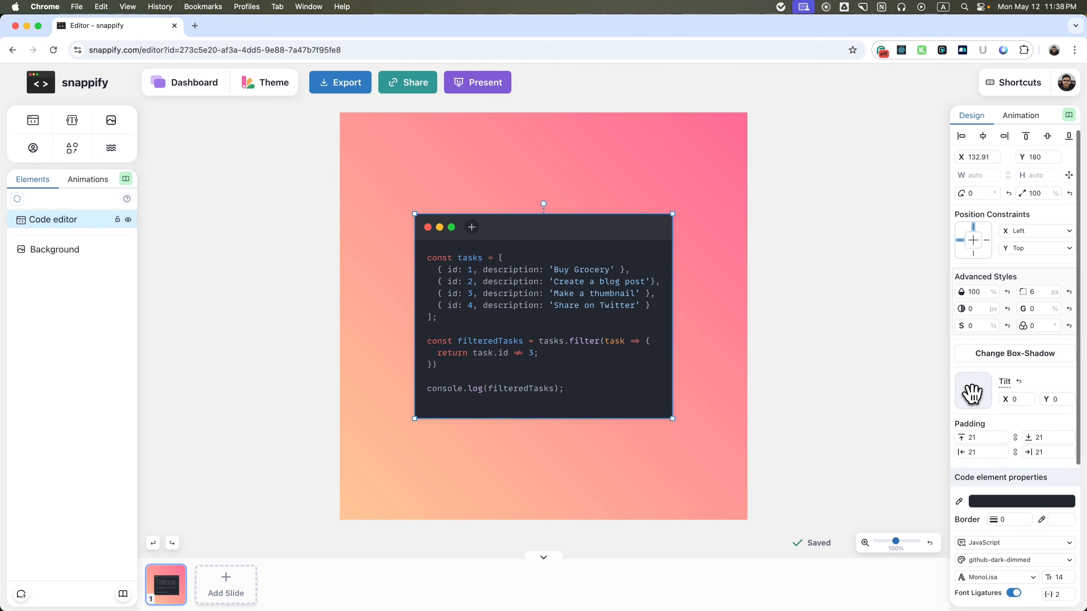
Try tilting the code editor to about X -6 and Y -4, and reset the tilt.
mouse_move(973, 393)
left_mouse_down()
mouse_move(984, 402)
mouse_move(972, 390)
left_mouse_up()
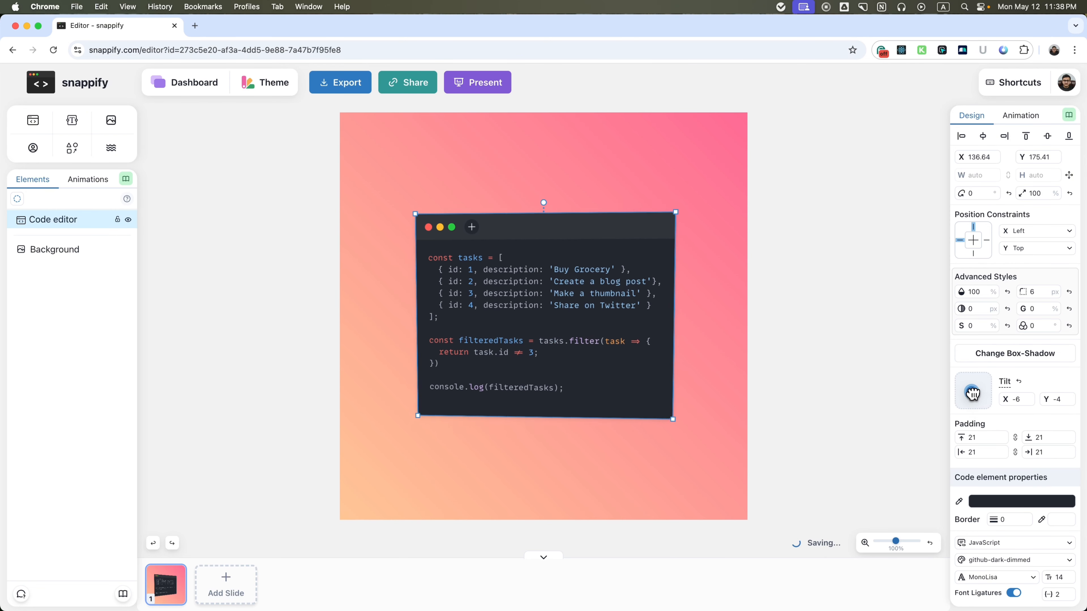
left_click(1019, 382)
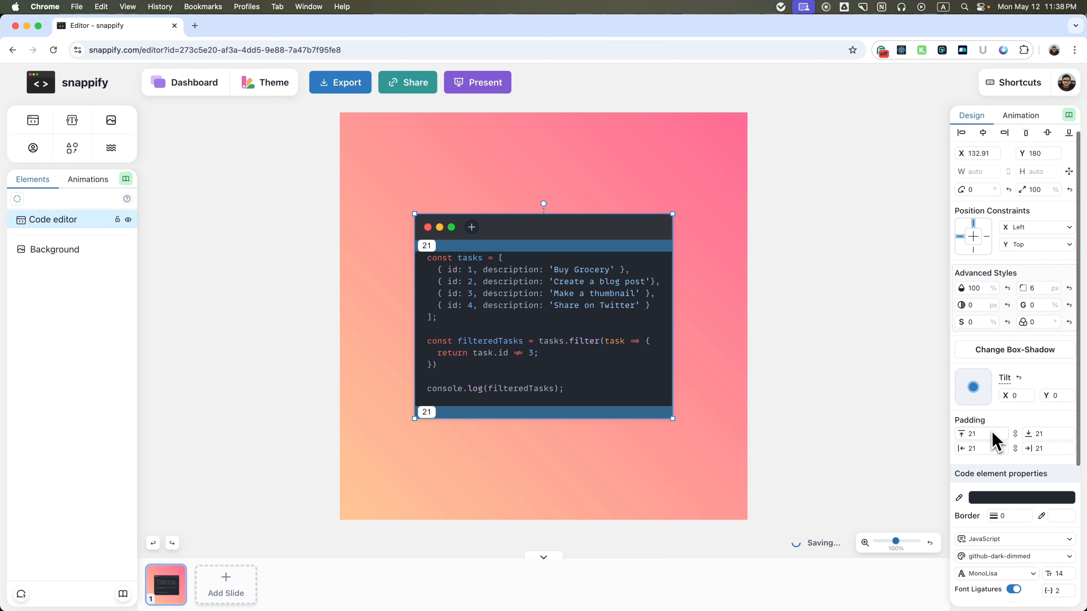
Try several pinned and recent colors for the code editor, such as dark purple 1A0F34, and set its color to pinned black 1A1A1A.
scroll(993, 440, "down", 1)
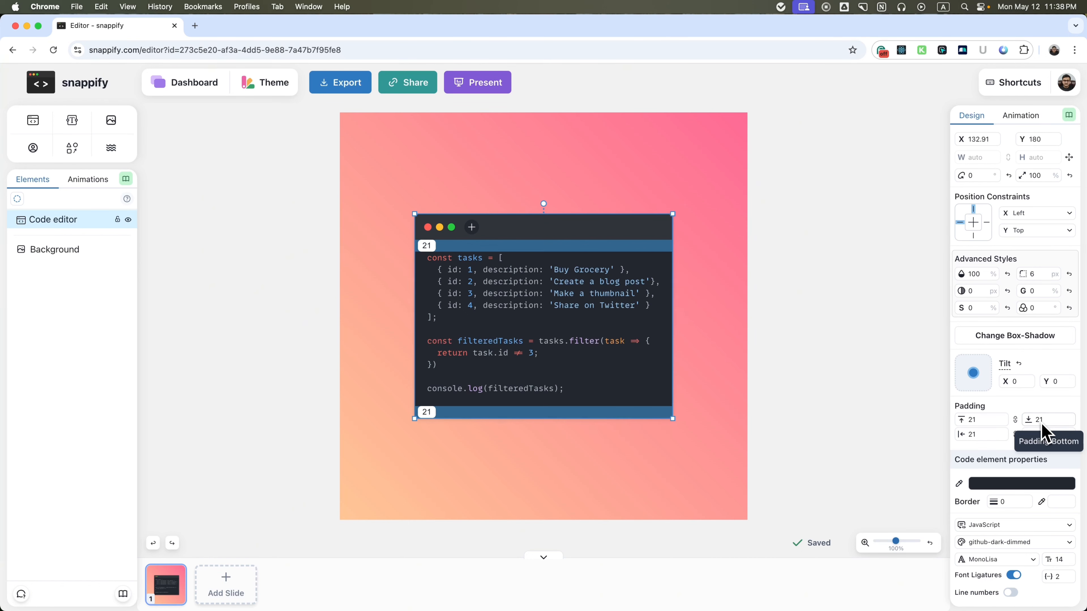
scroll(1006, 437, "down", 4)
scroll(992, 364, "down", 5)
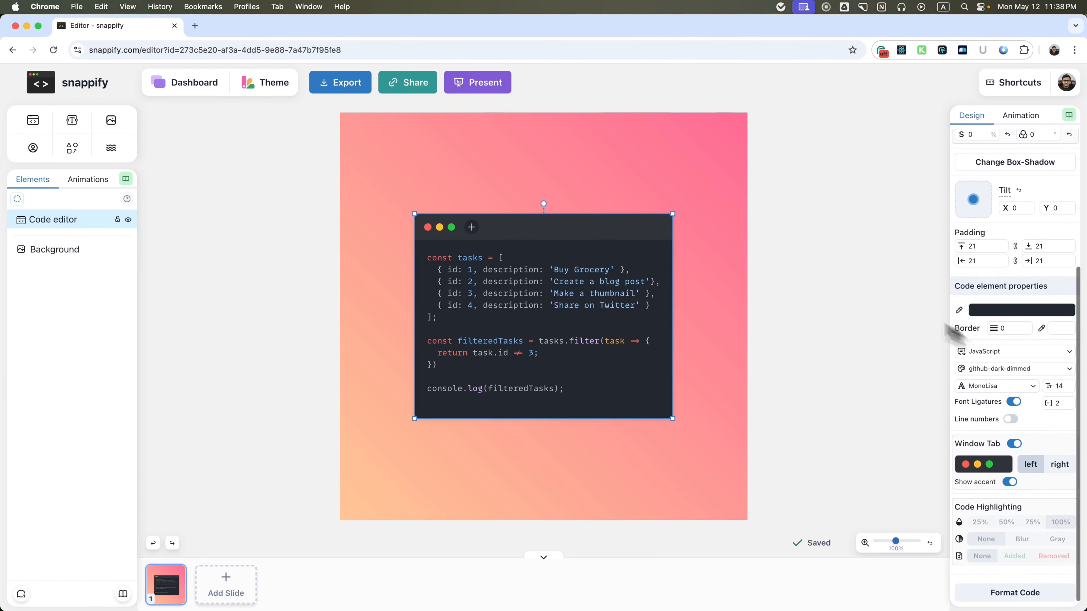
left_click(1012, 319)
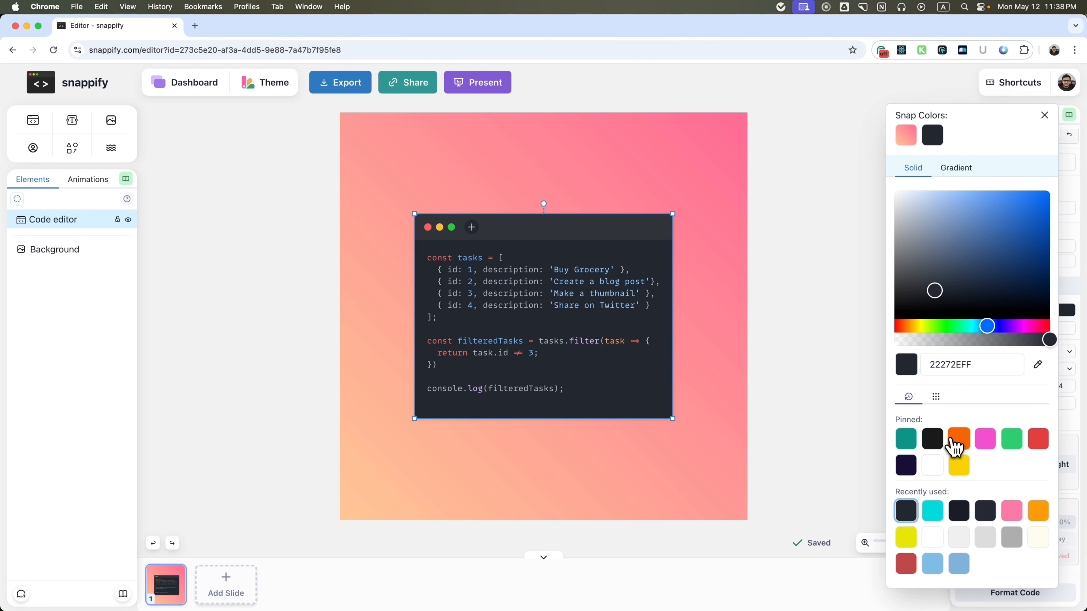
left_click(959, 466)
left_click(910, 446)
left_click(906, 465)
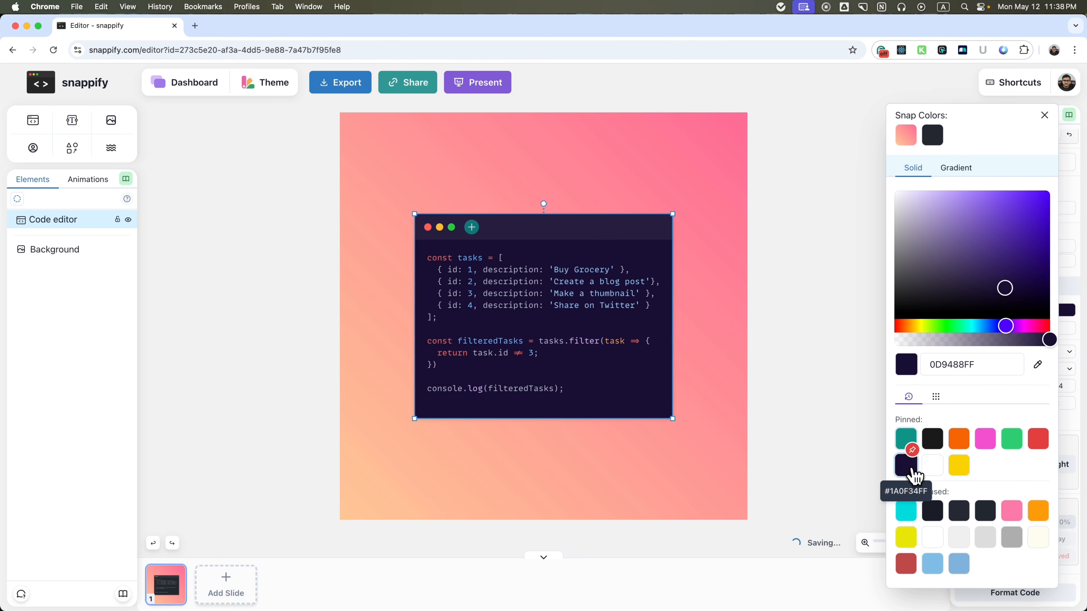
left_click(934, 509)
left_click(963, 515)
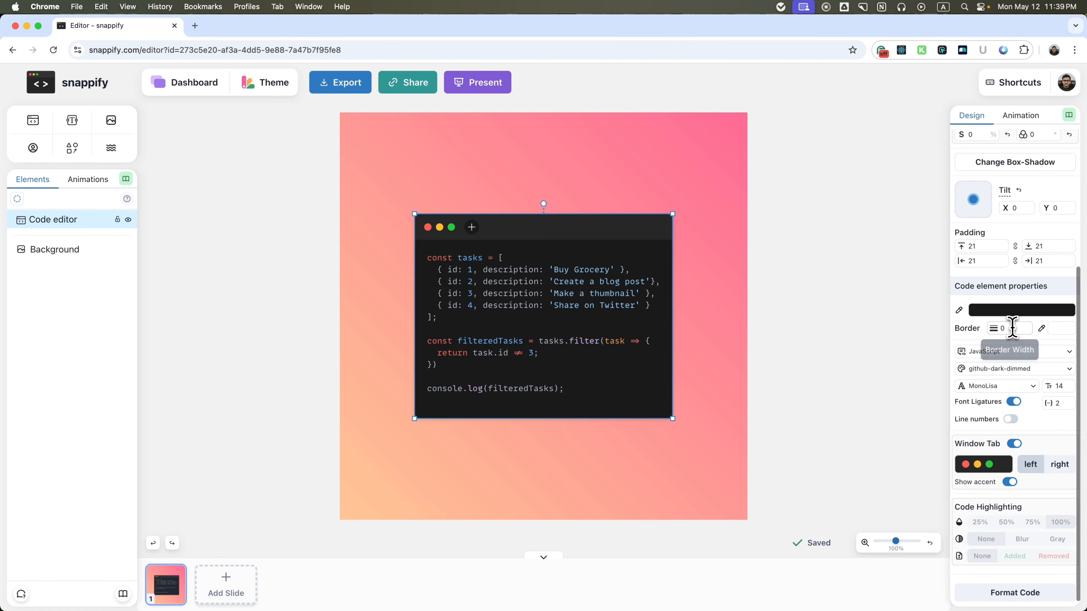
Give the code editor a border of width 4, trying black 1A1A1A before choosing the pinned yellow as border color.
left_click(1011, 328)
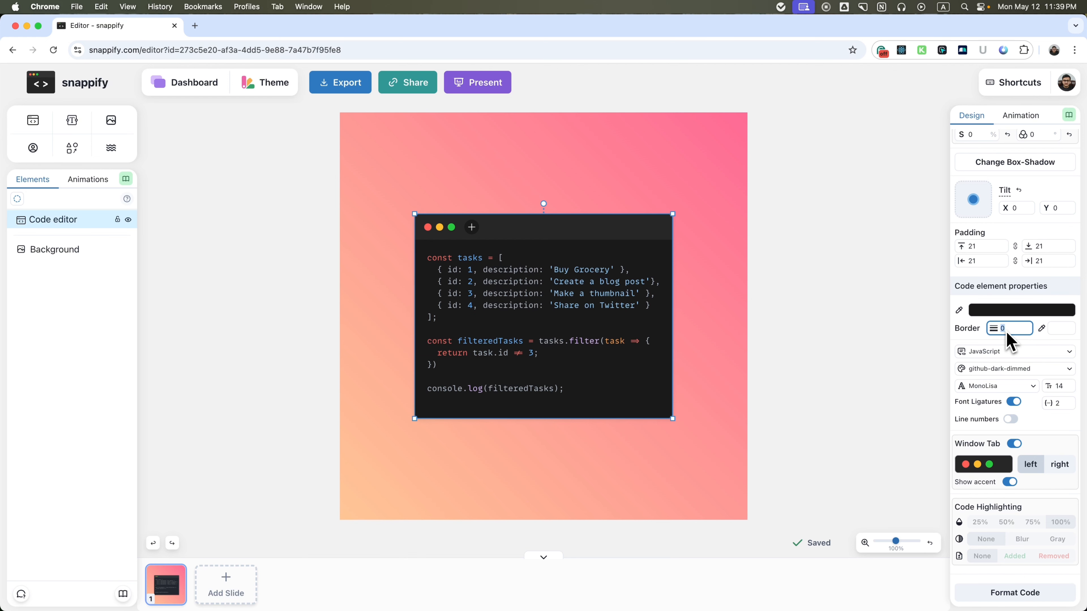
left_click(1046, 332)
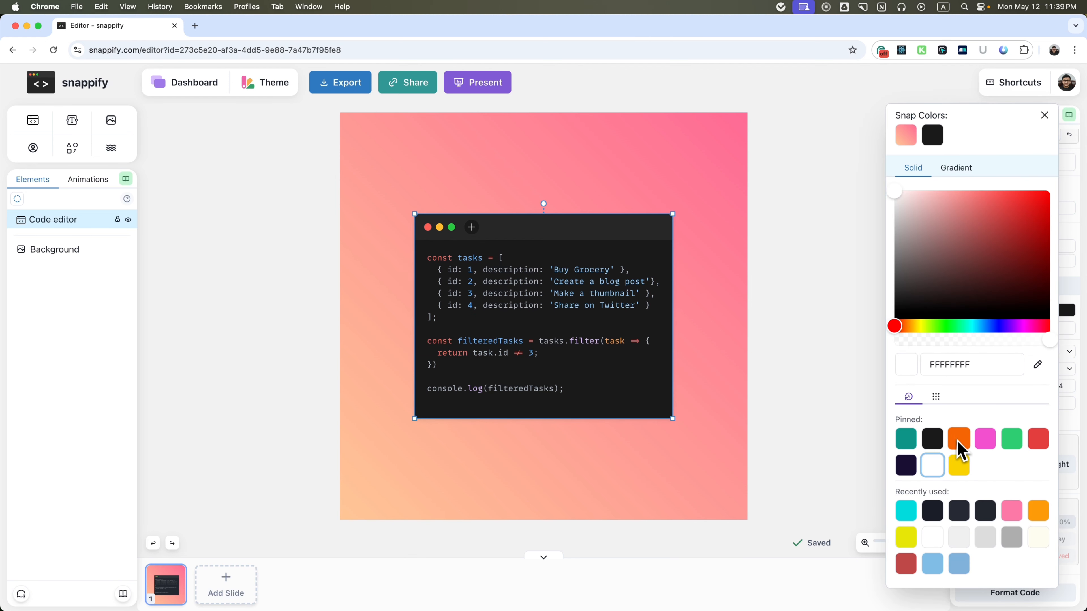
left_click(932, 444)
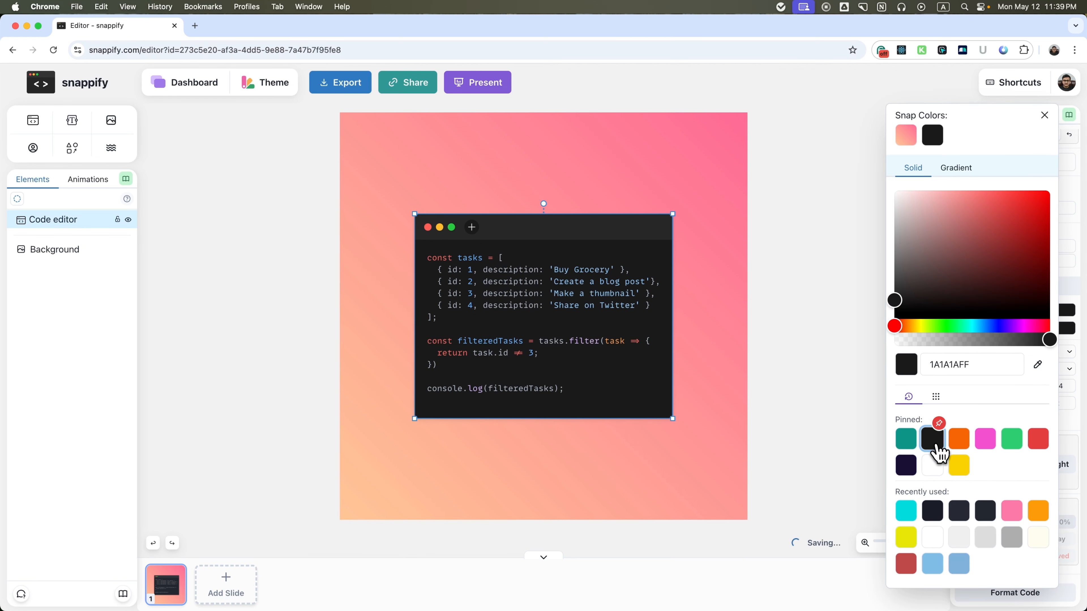
left_click(881, 417)
key("Up")
key("Up")
key("Up")
key("Up")
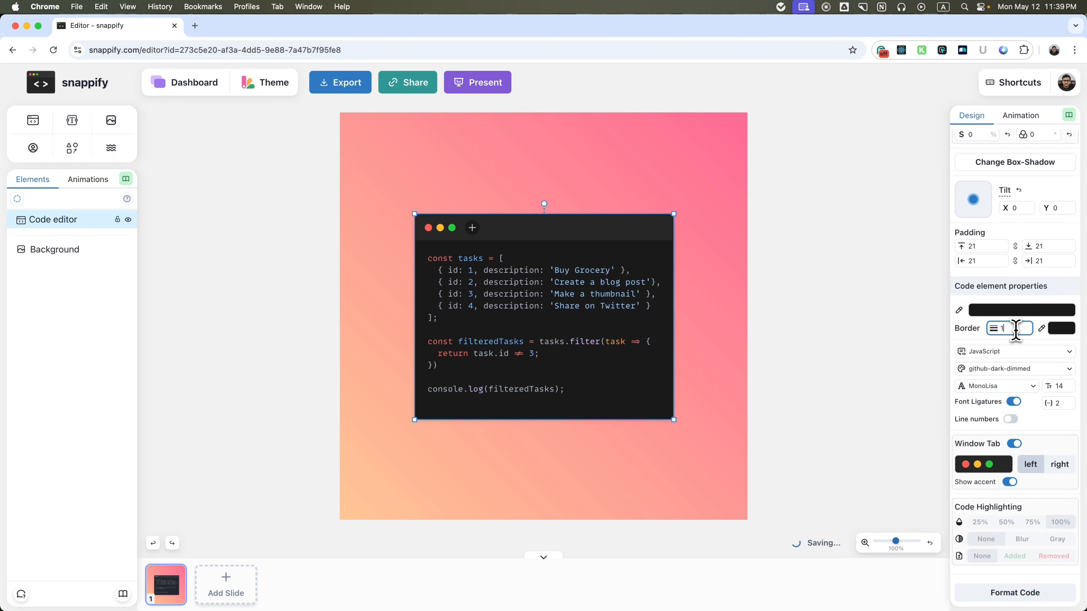
left_click(1061, 328)
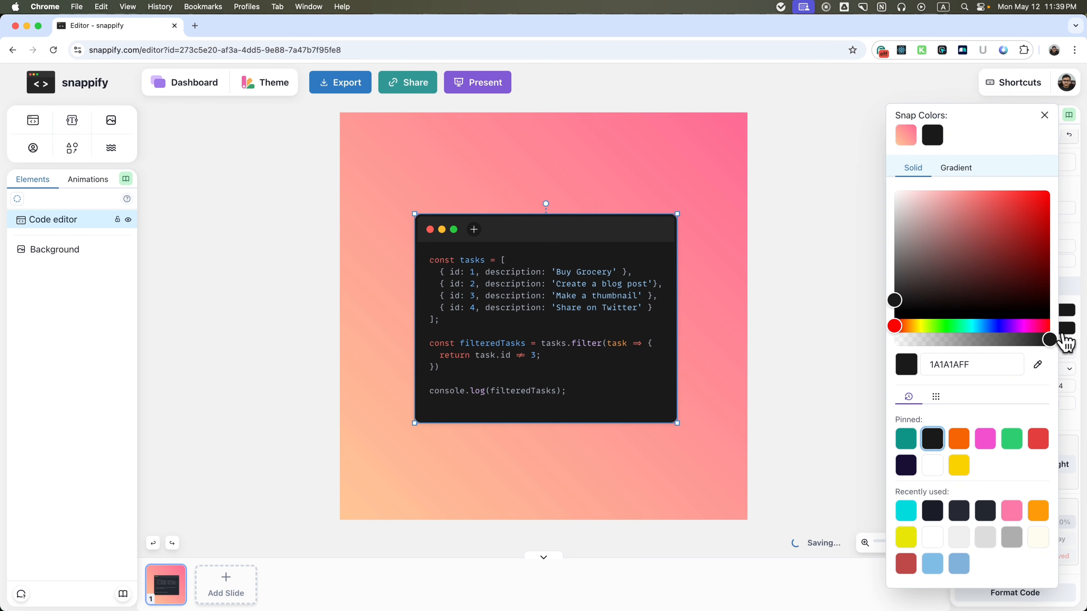
left_click(961, 462)
left_click(831, 360)
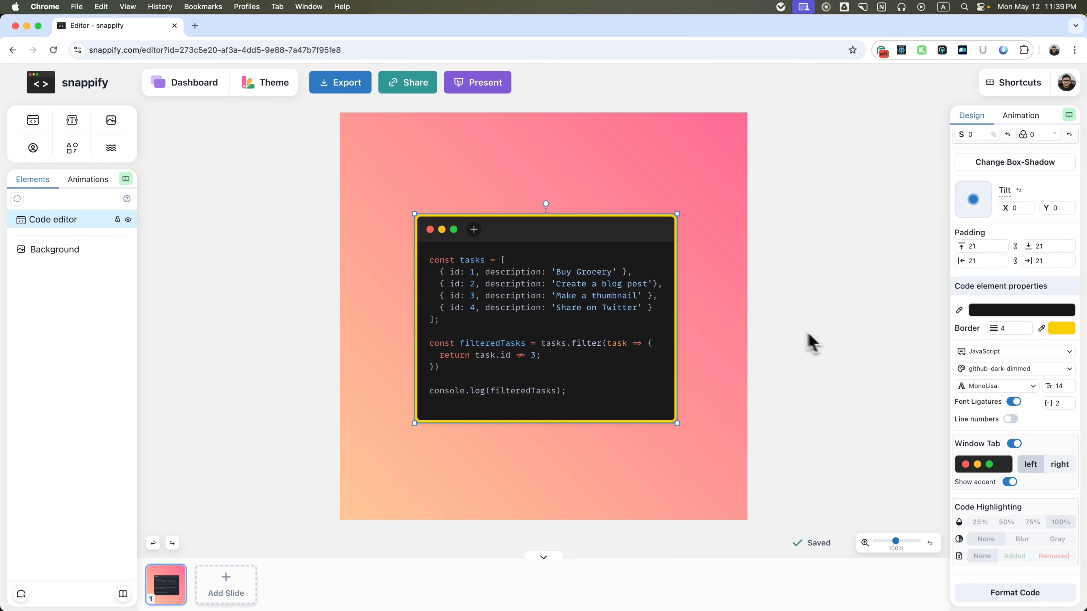
Set the code editor's border width to 0.
left_click(1001, 328)
scroll(996, 427, "up", 2)
key("BackSpace")
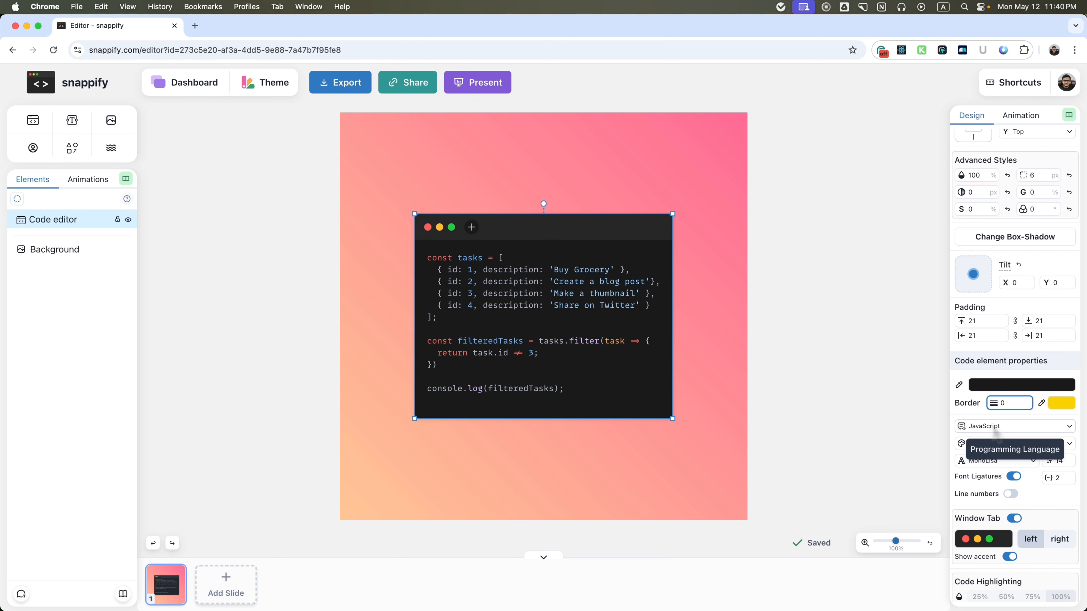
Add a file tab to the code editor's window bar, try the name script.tsx, and name it script.js.
left_click(471, 227)
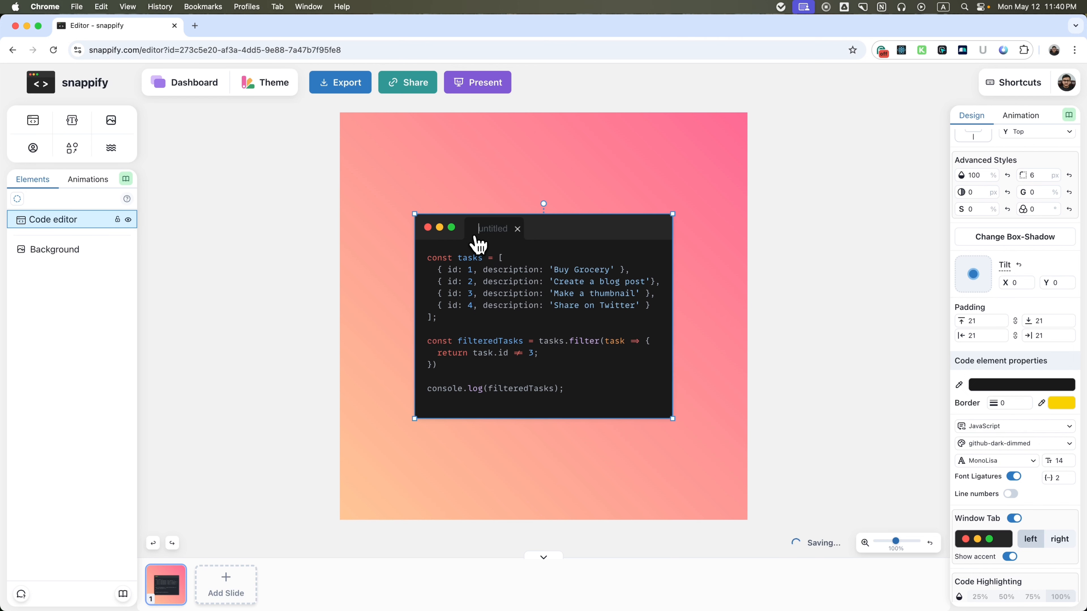
type("script")
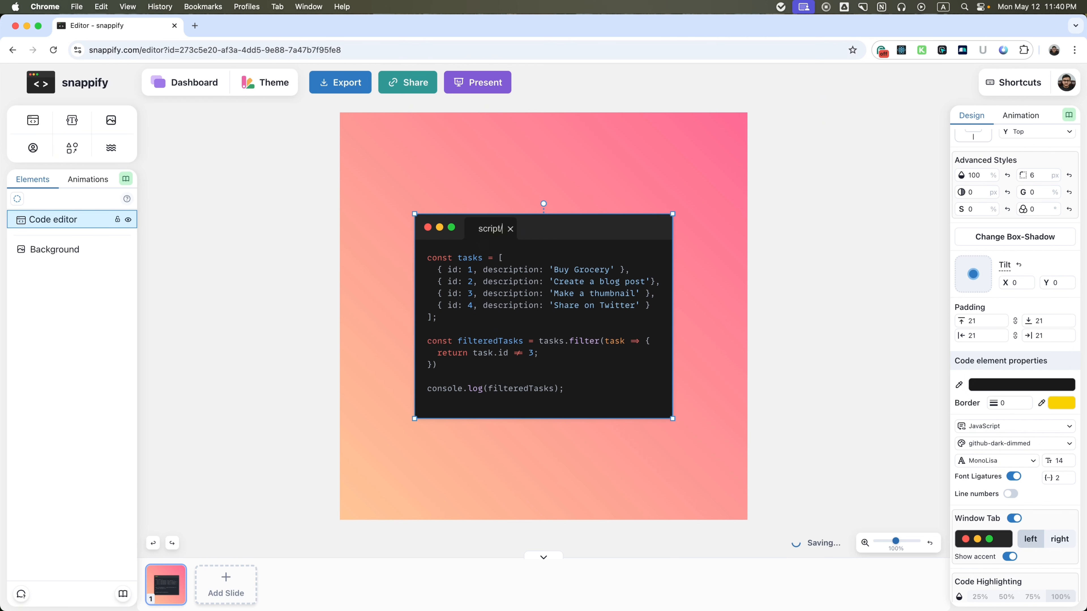
type("sx")
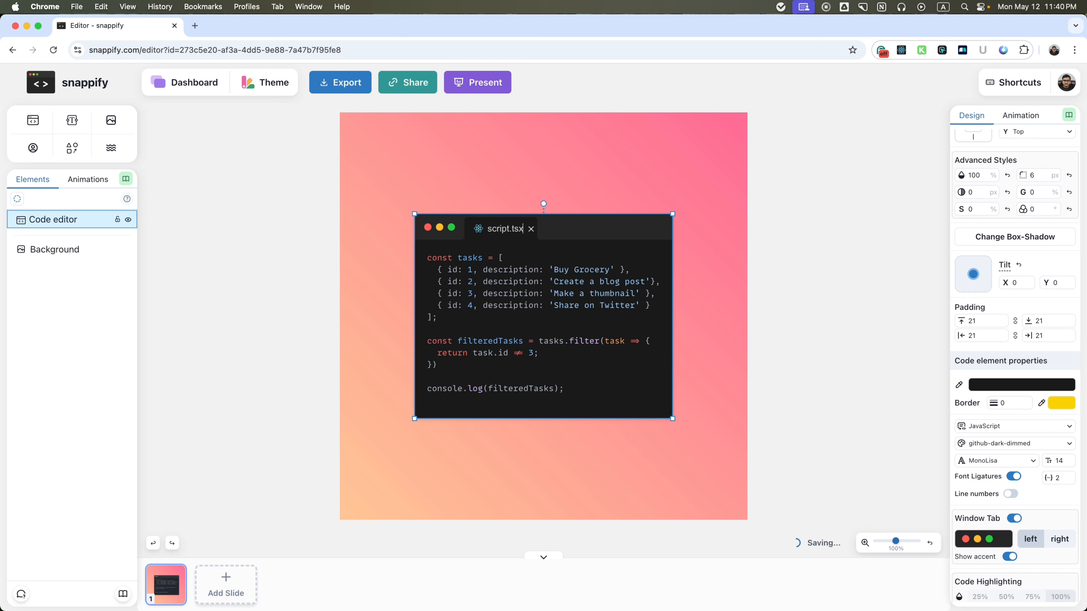
key("BackSpace")
key("BackSpace")
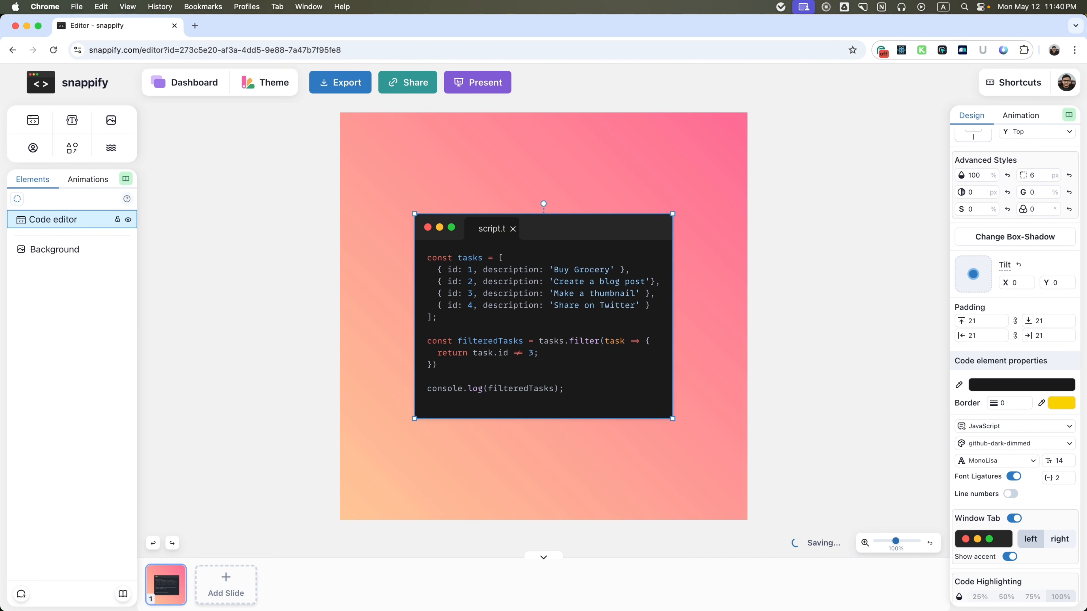
type("js")
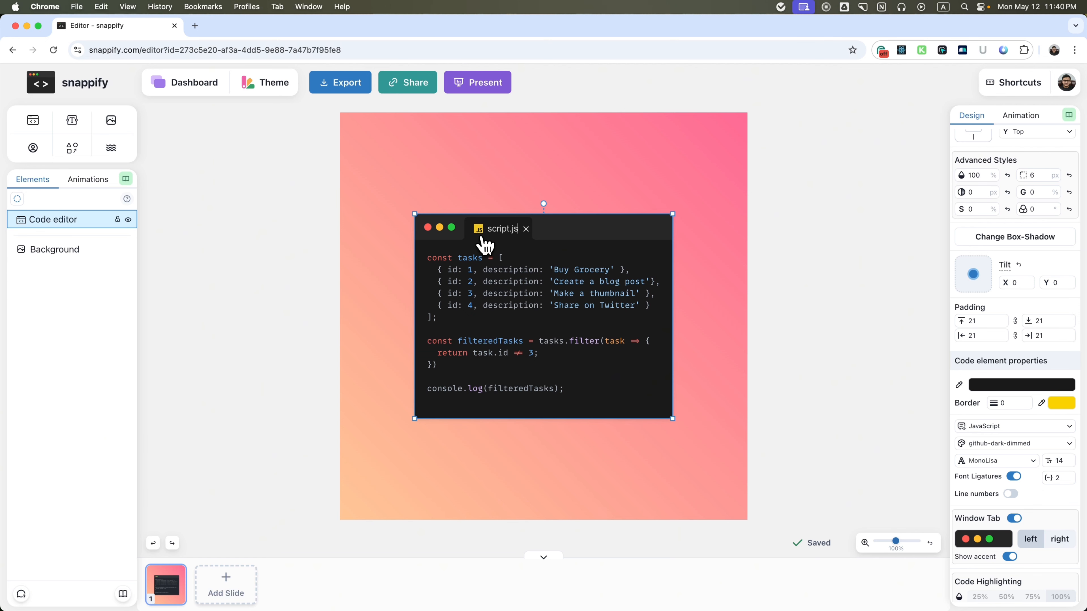
Try Java as the code editor's programming language and set it back to JavaScript.
left_click(1011, 433)
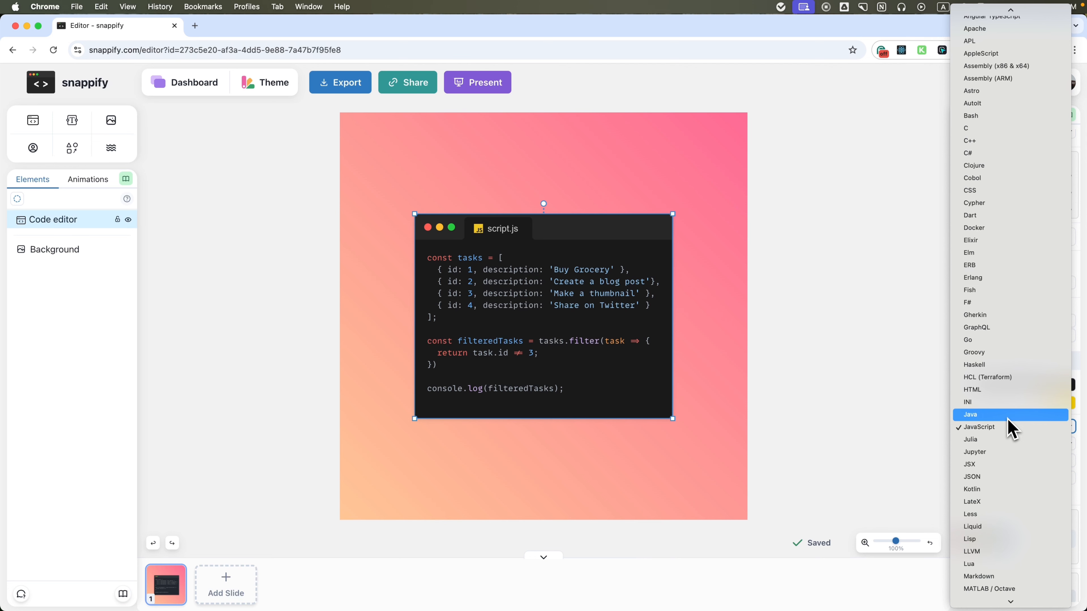
left_click(1010, 415)
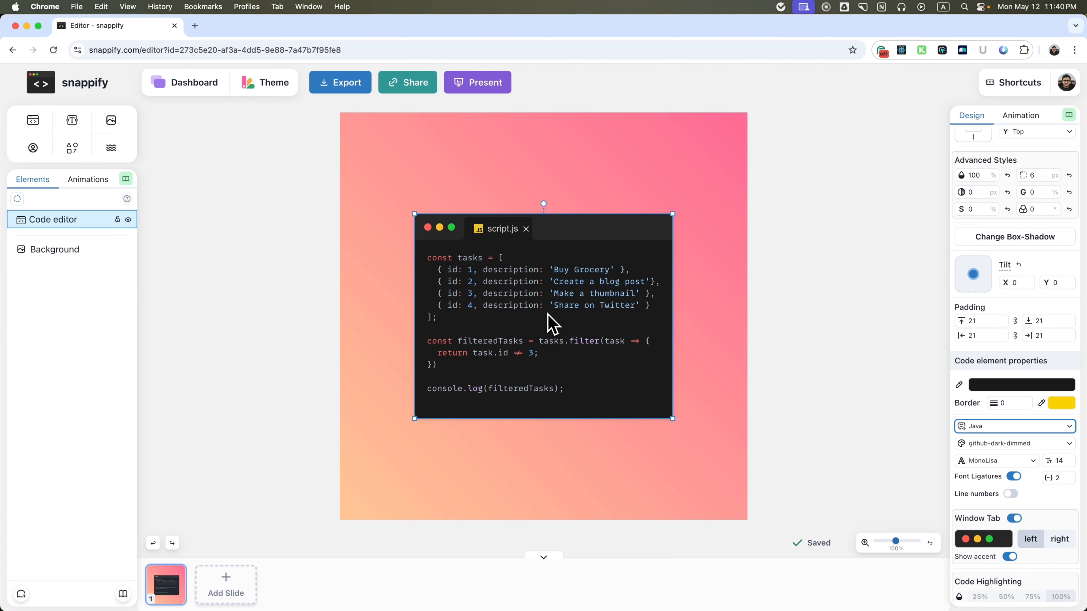
left_click(1011, 428)
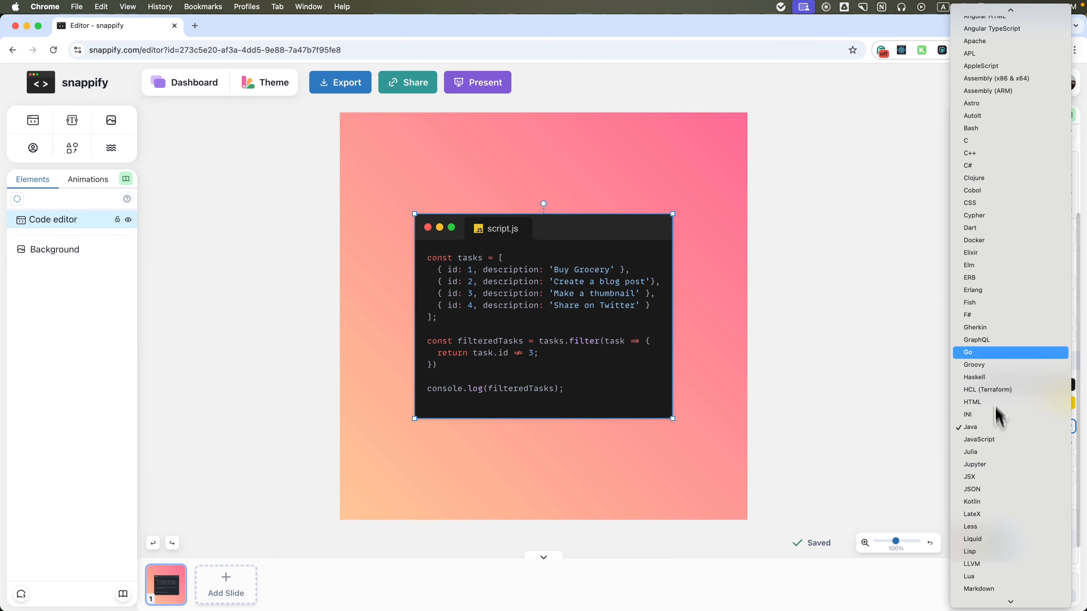
scroll(1005, 390, "down", 5)
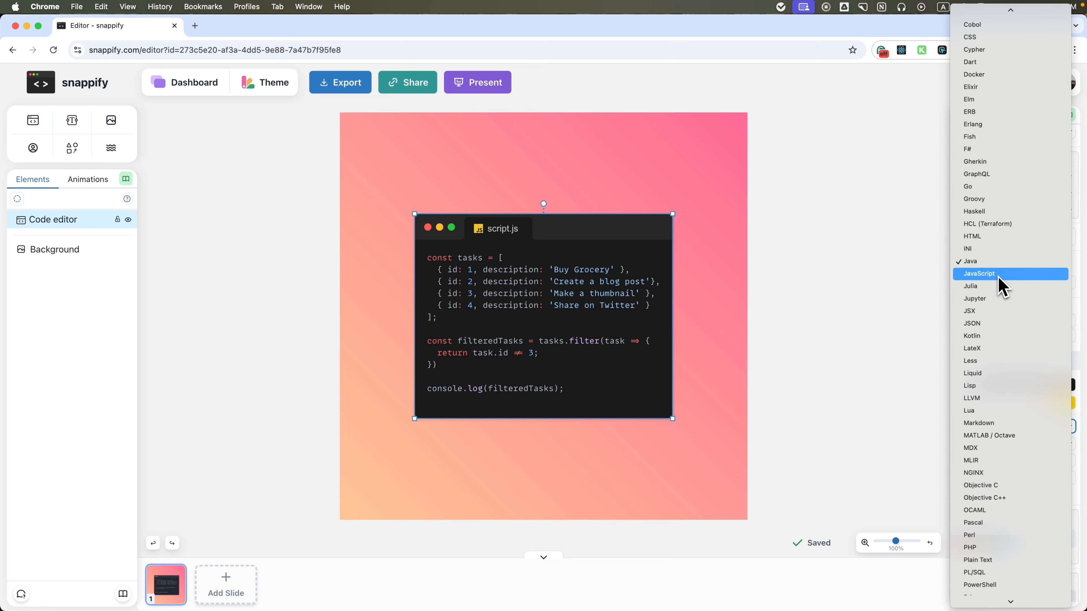
left_click(999, 286)
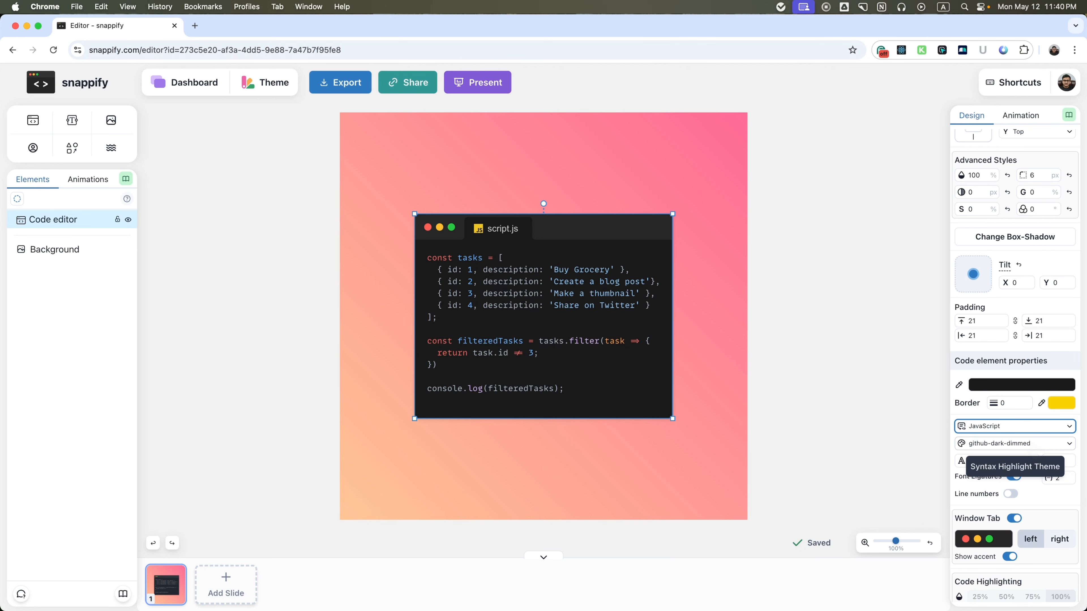
Browse the dark and light syntax highlight themes and apply oh-lucy to the code editor.
left_click(1035, 445)
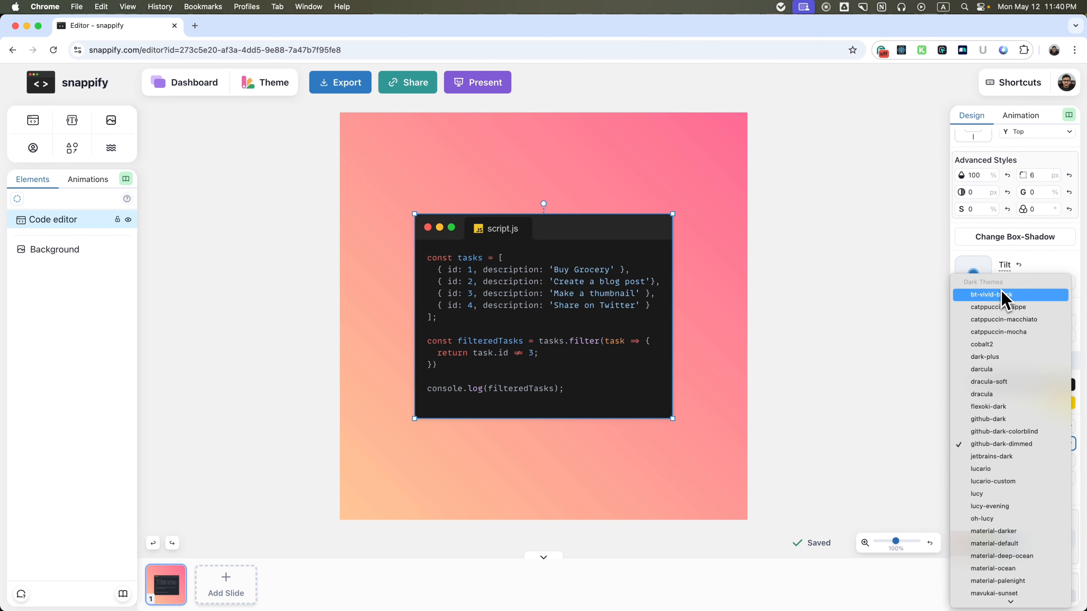
scroll(1010, 325, "down", 6)
scroll(1027, 411, "up", 1)
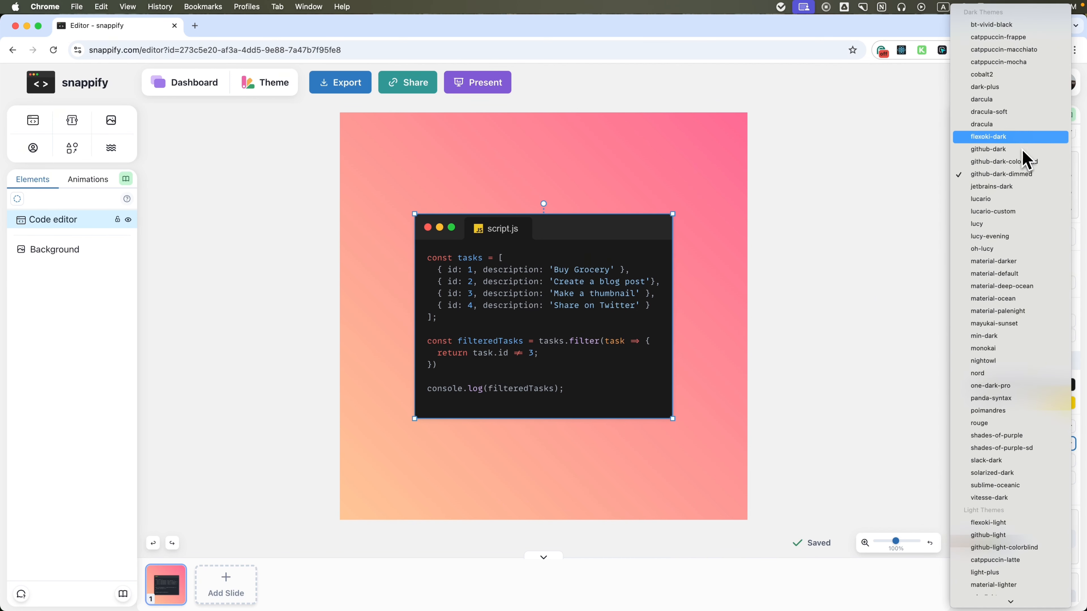
scroll(1012, 376, "down", 3)
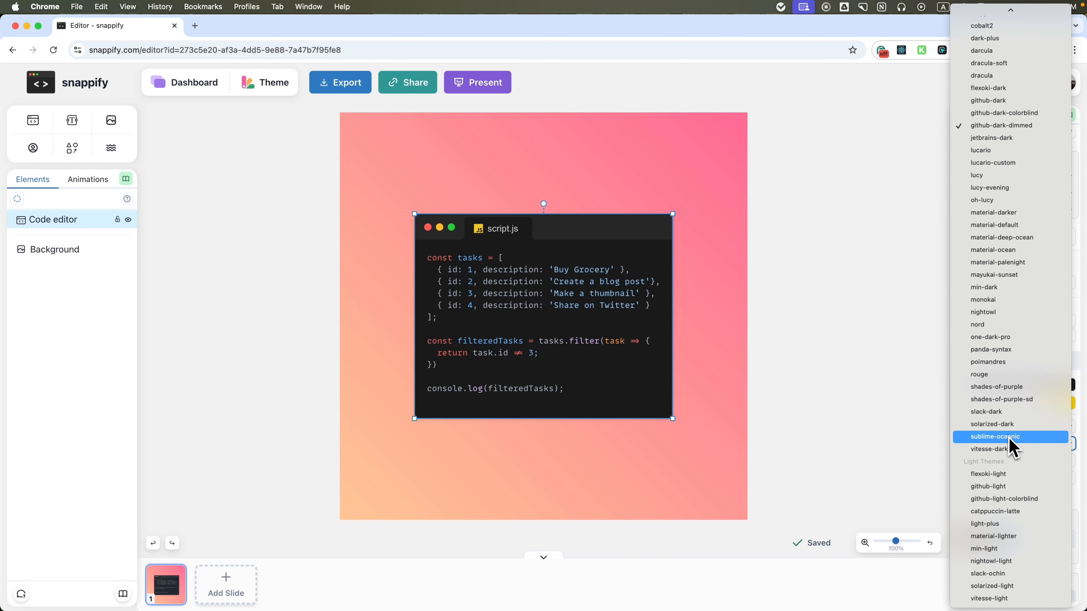
scroll(1016, 402, "up", 3)
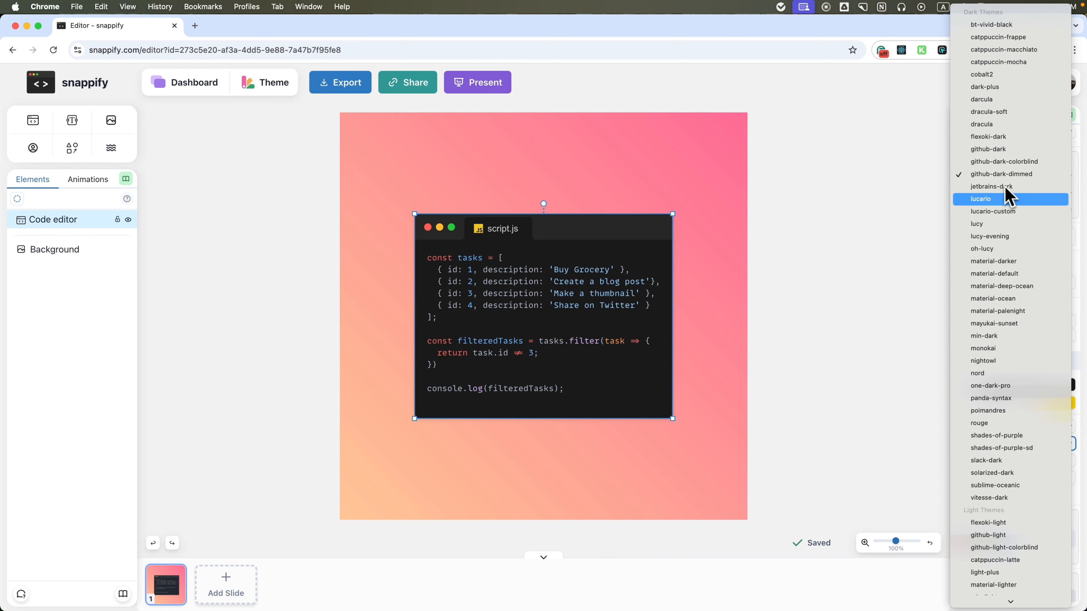
left_click(994, 249)
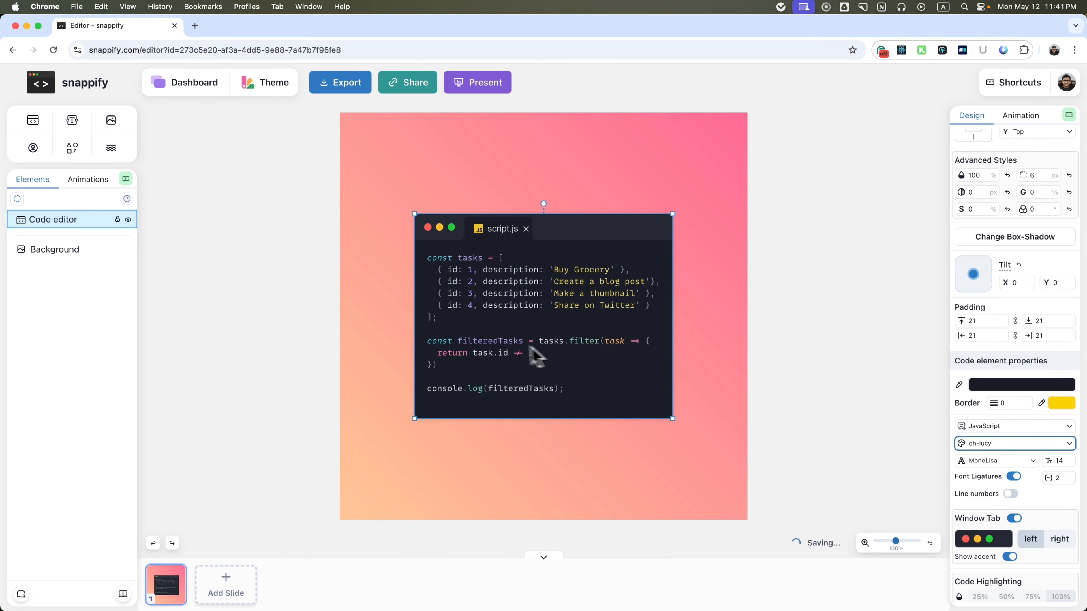
Try FiraCode NF as the code editor's font family and set it back to MonoLisa.
left_click(982, 462)
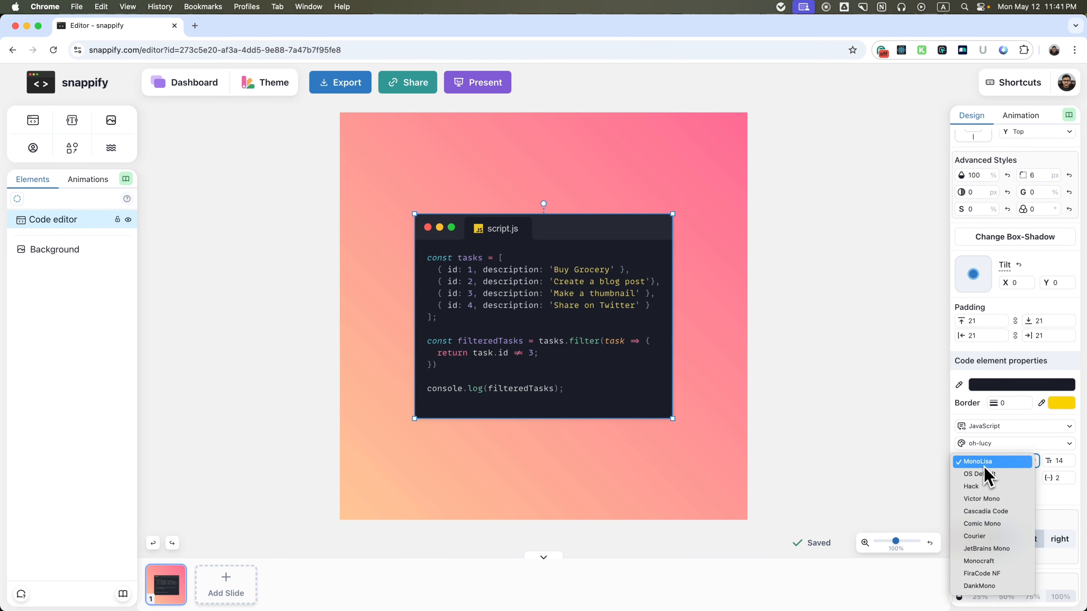
left_click(984, 573)
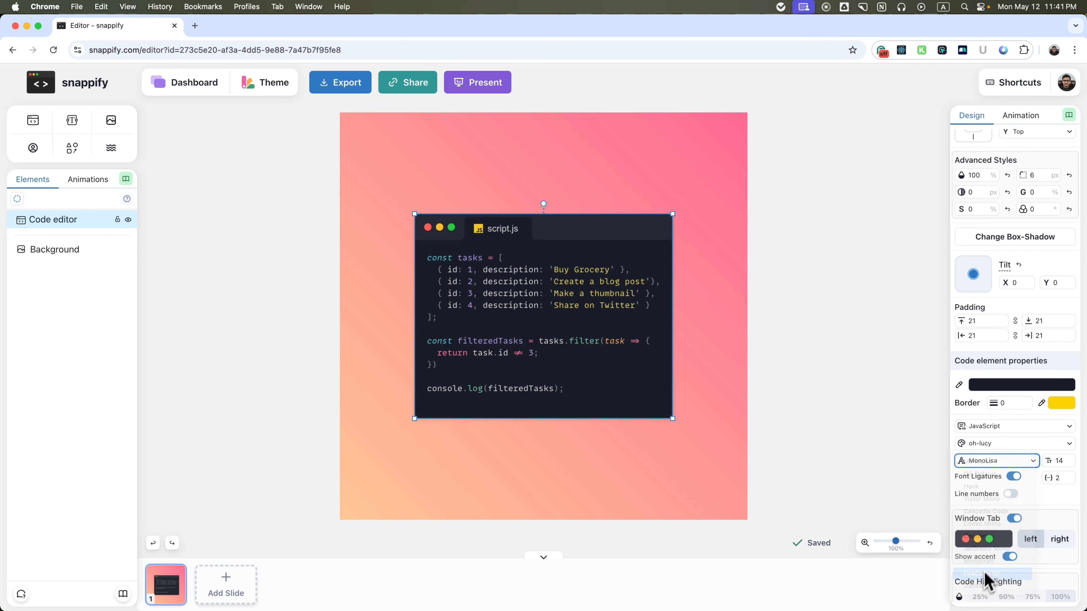
left_click(997, 465)
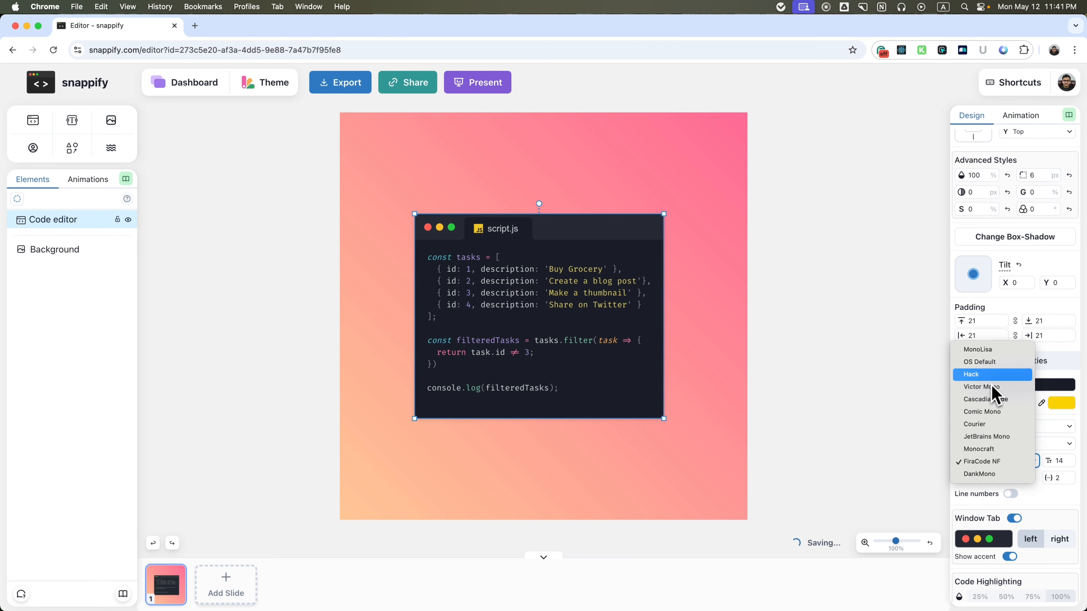
left_click(995, 376)
Increase the code editor's font size to 19.
double_click(1063, 462)
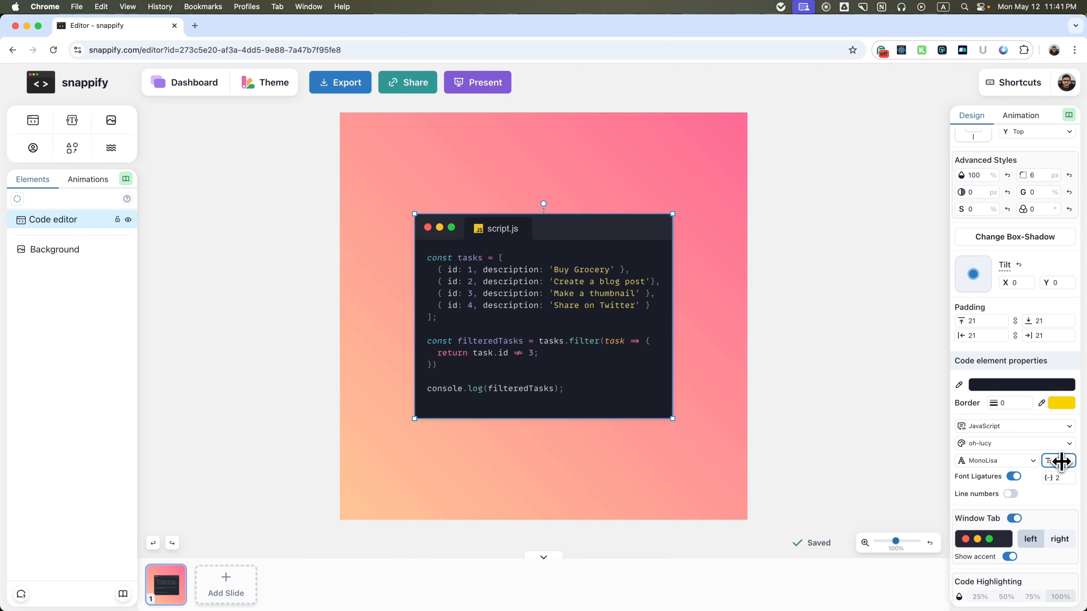
key("Up")
key("Up")
key("Up")
key("Down")
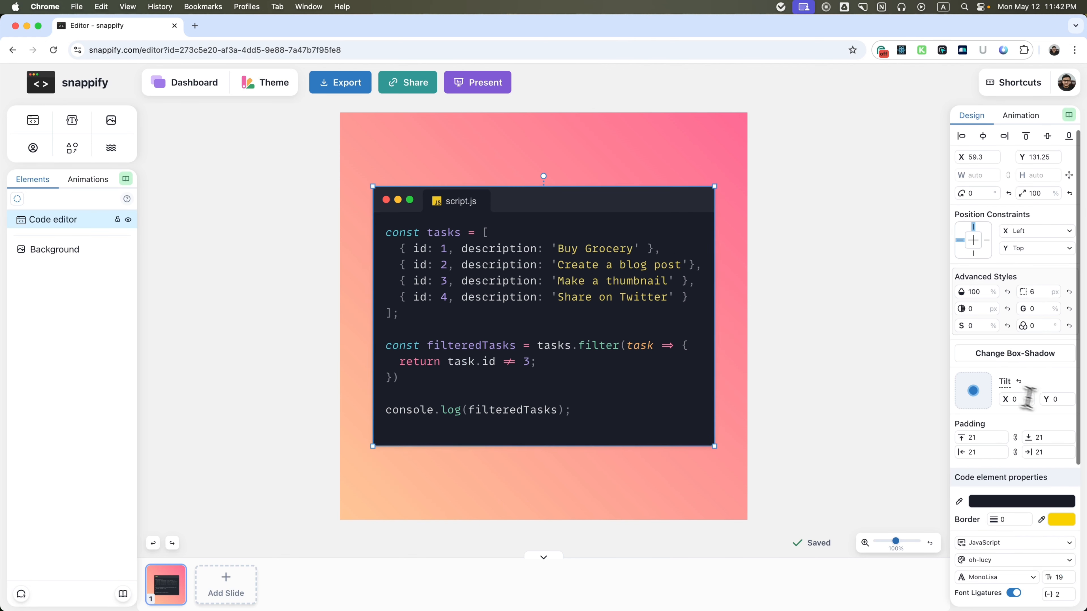
Turn on line numbers in the code editor and open their starting number for editing.
scroll(1031, 403, "down", 3)
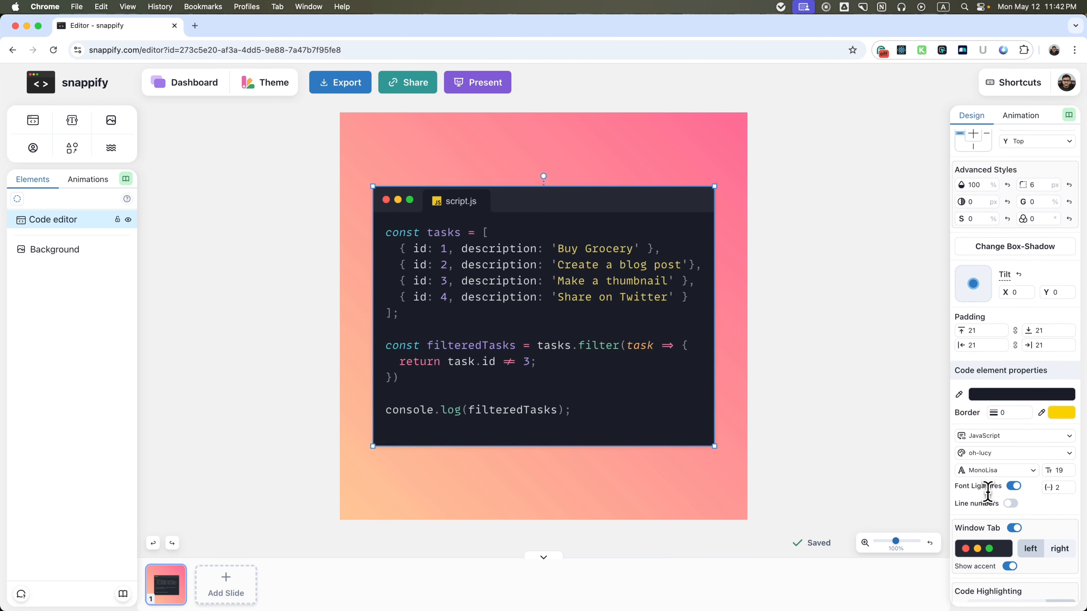
left_click(1010, 504)
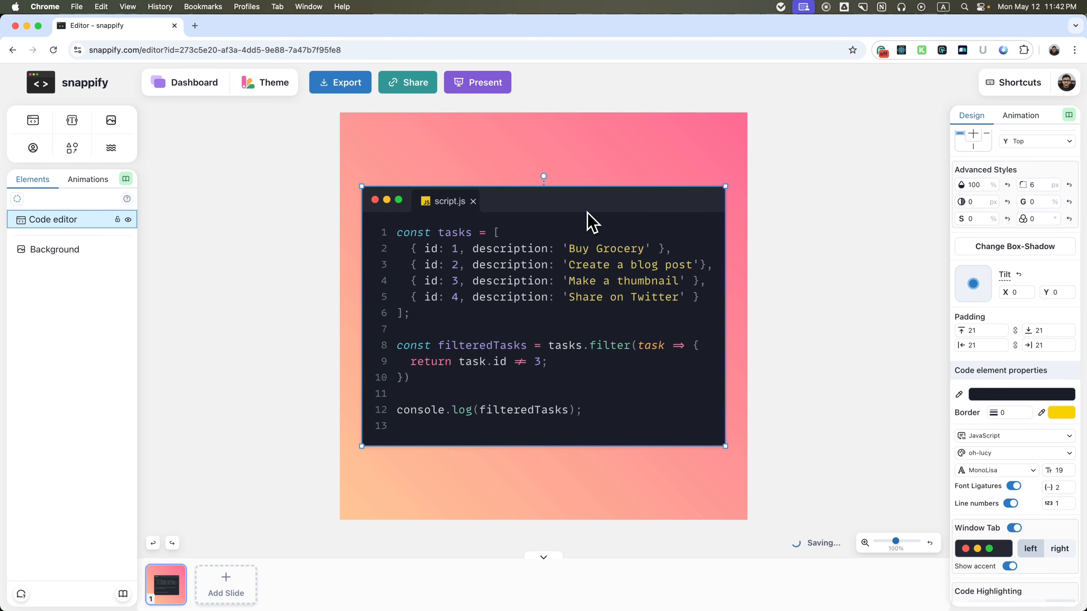
left_click(1058, 504)
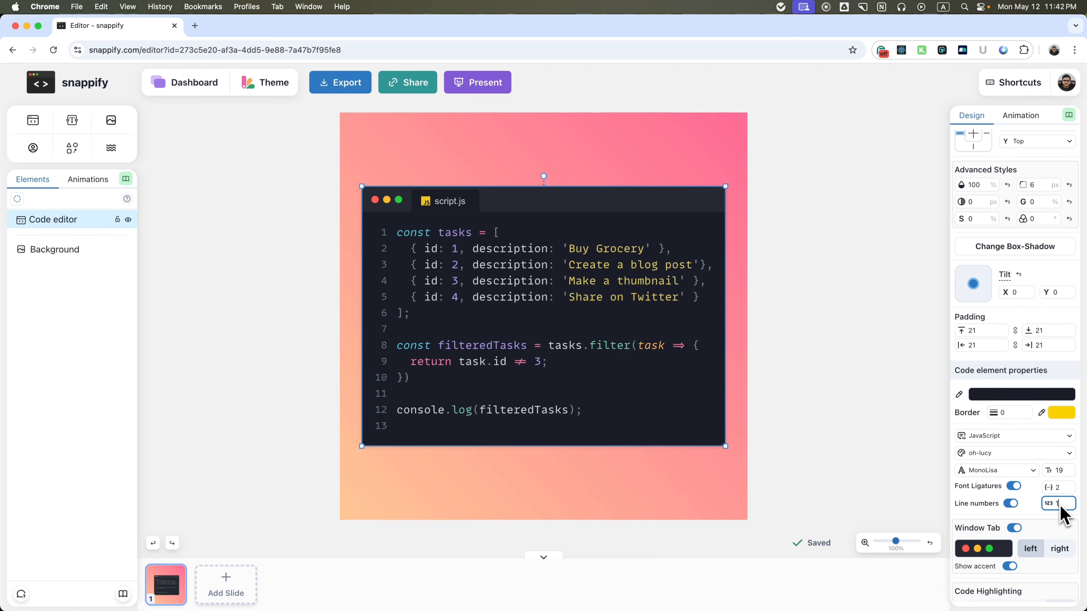
Try the window controls on the right side and return them to the left, then toggle the window tab's accent off and on again.
scroll(1055, 512, "down", 2)
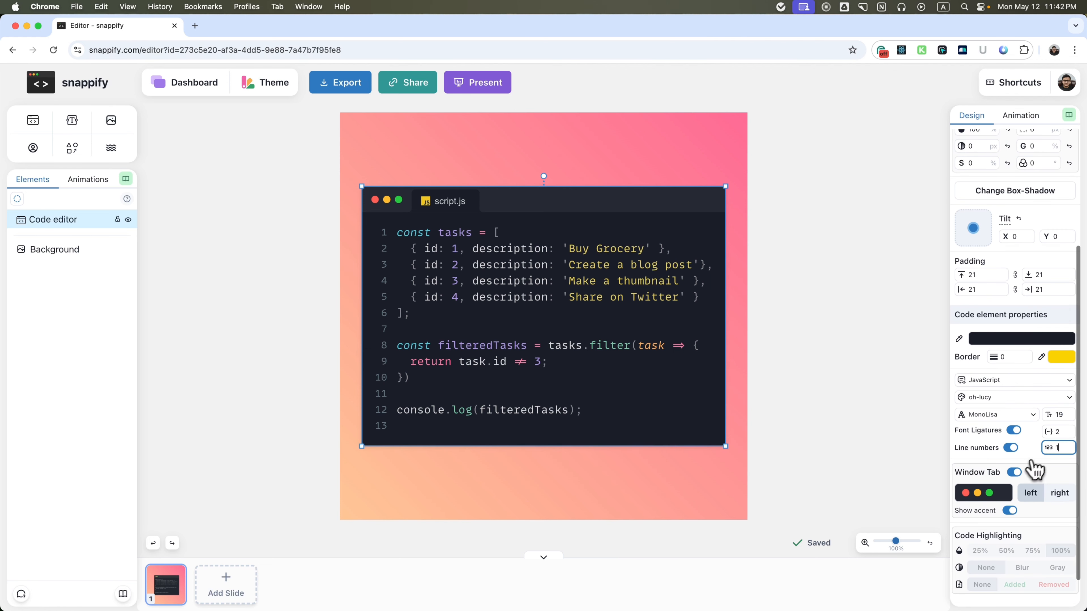
left_click(1036, 494)
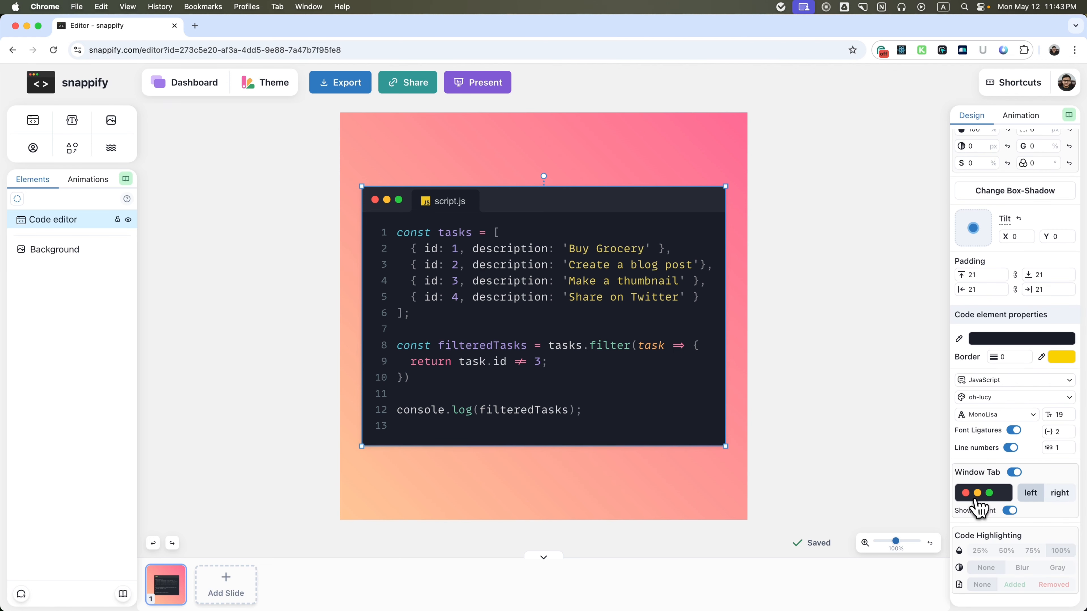
left_click(1059, 497)
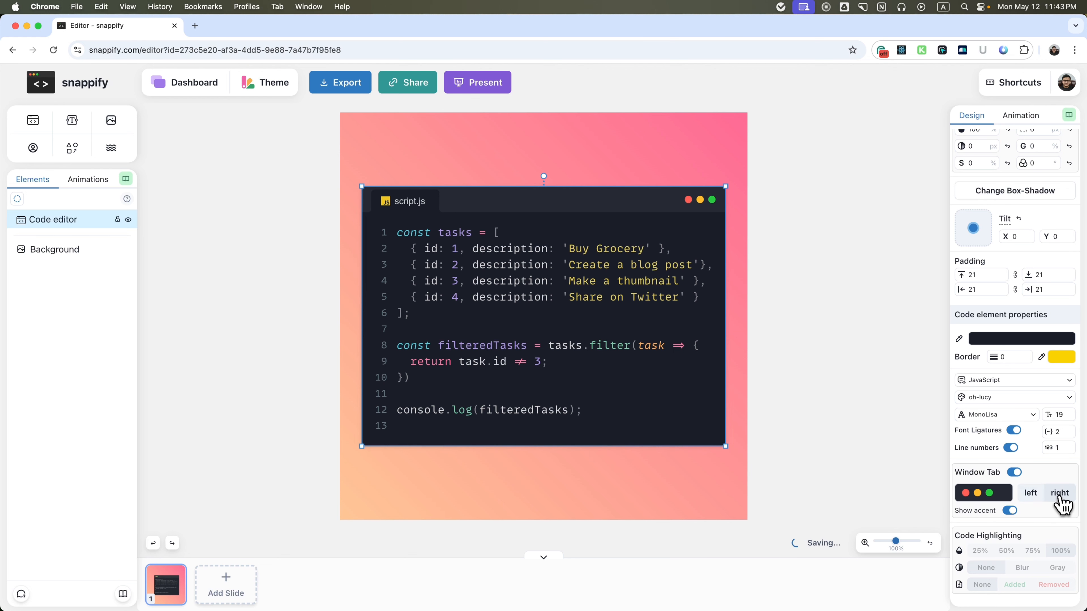
left_click(1034, 496)
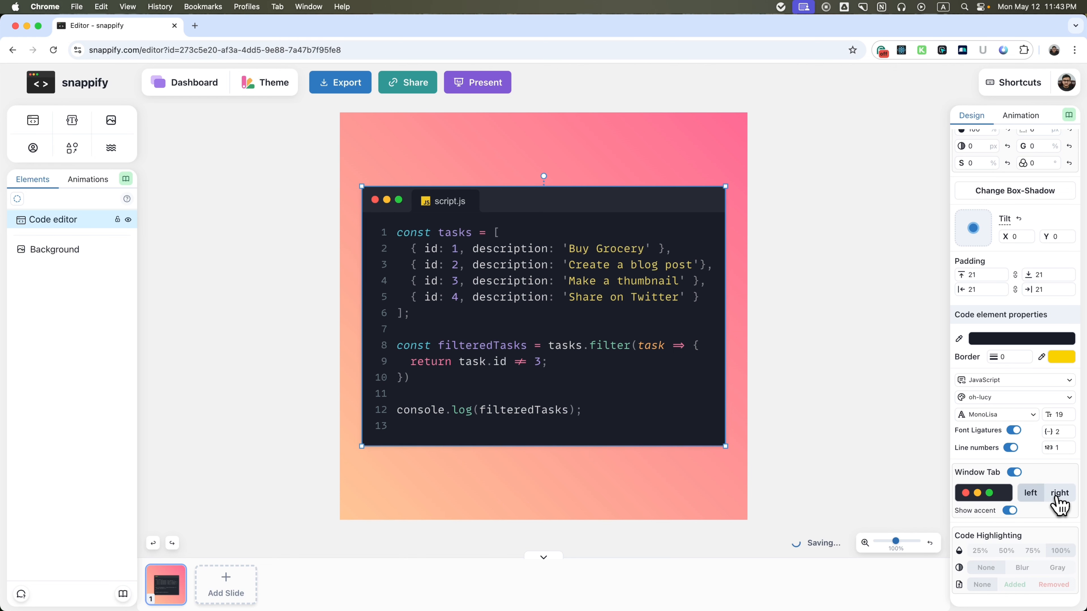
left_click(1012, 513)
left_click(1012, 513)
Place the cursor in code line 4, the 'Make a thumbnail' entry, and try 25% highlighting opacity on it.
scroll(1031, 512, "down", 1)
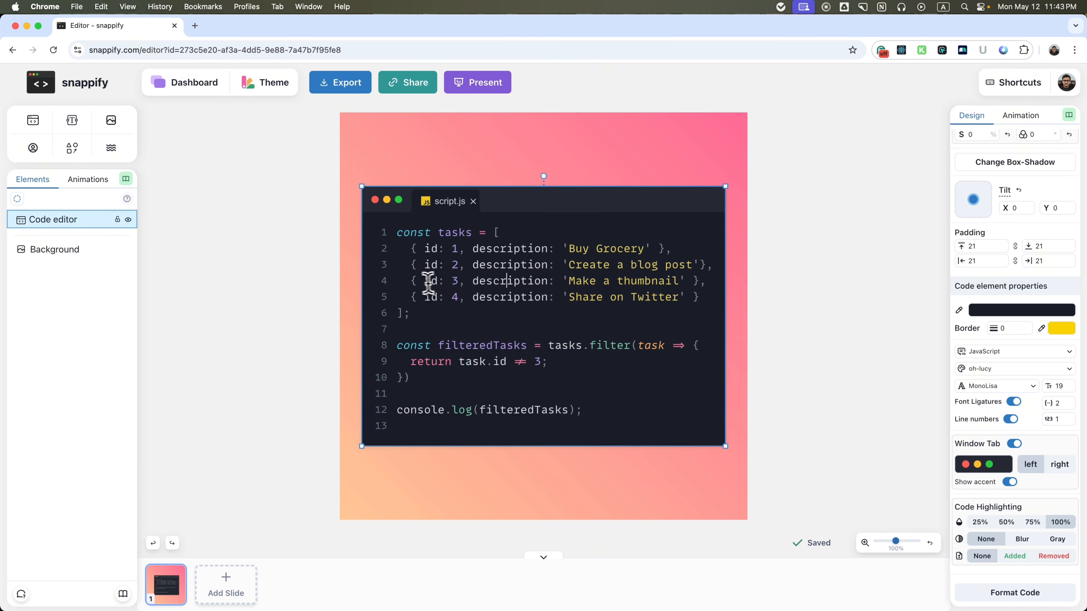
left_click_drag(412, 283, 710, 283)
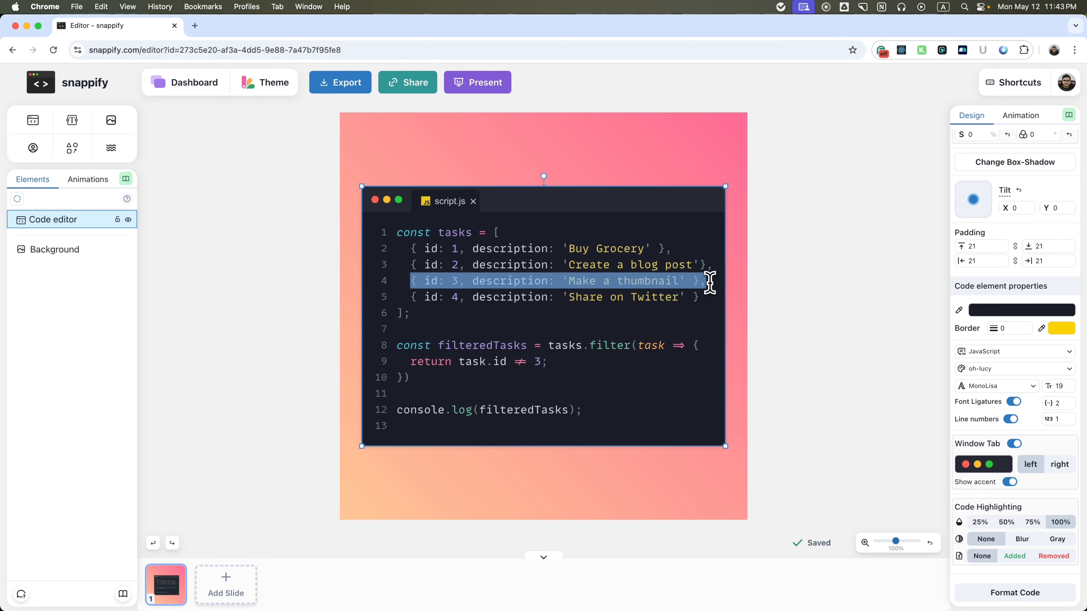
left_click(709, 283)
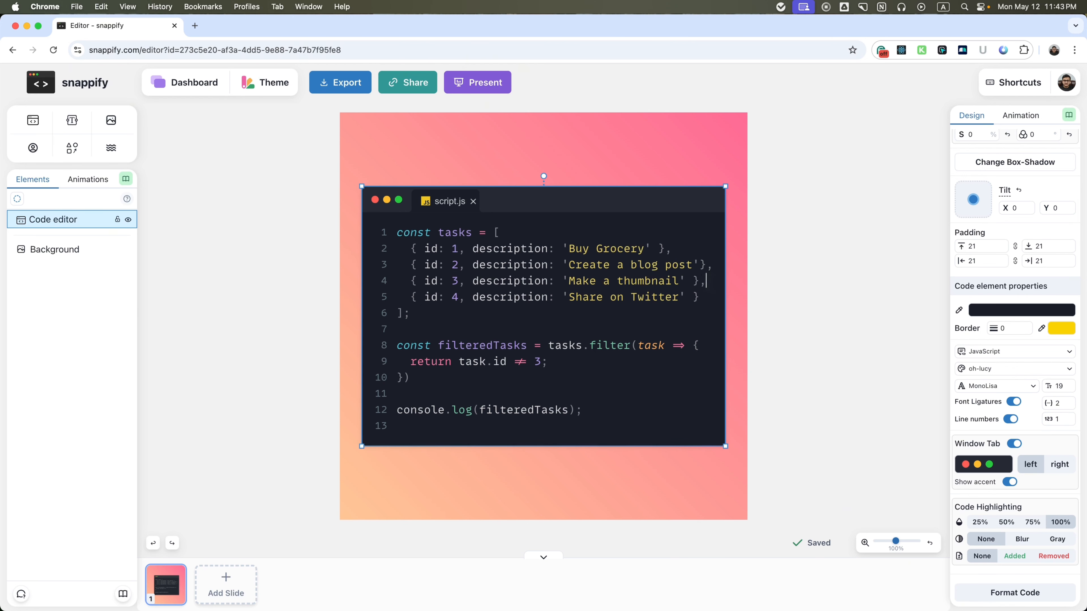
left_click(505, 283)
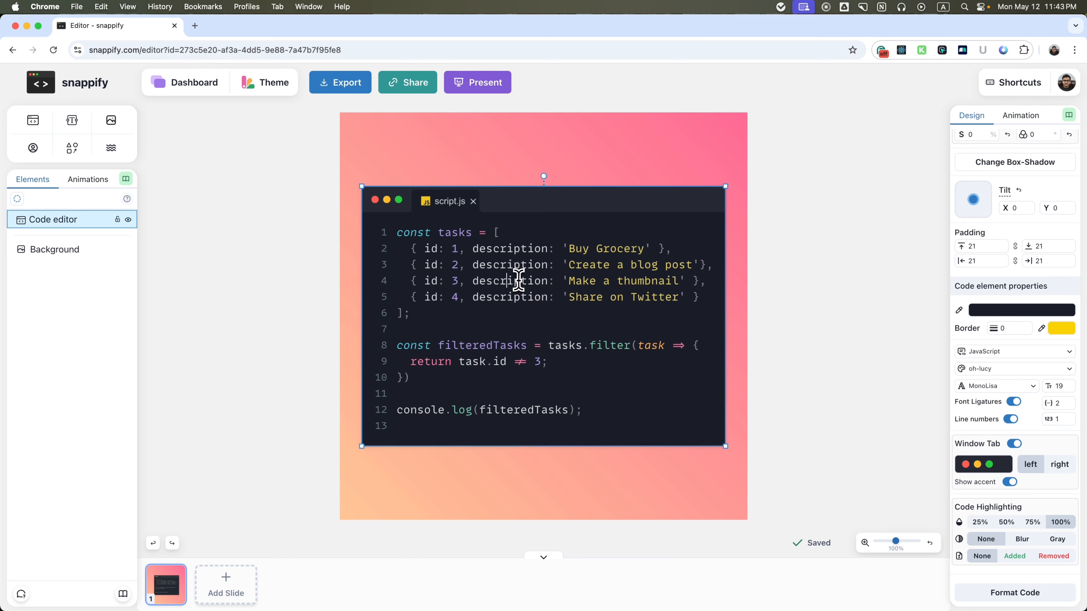
left_click(980, 525)
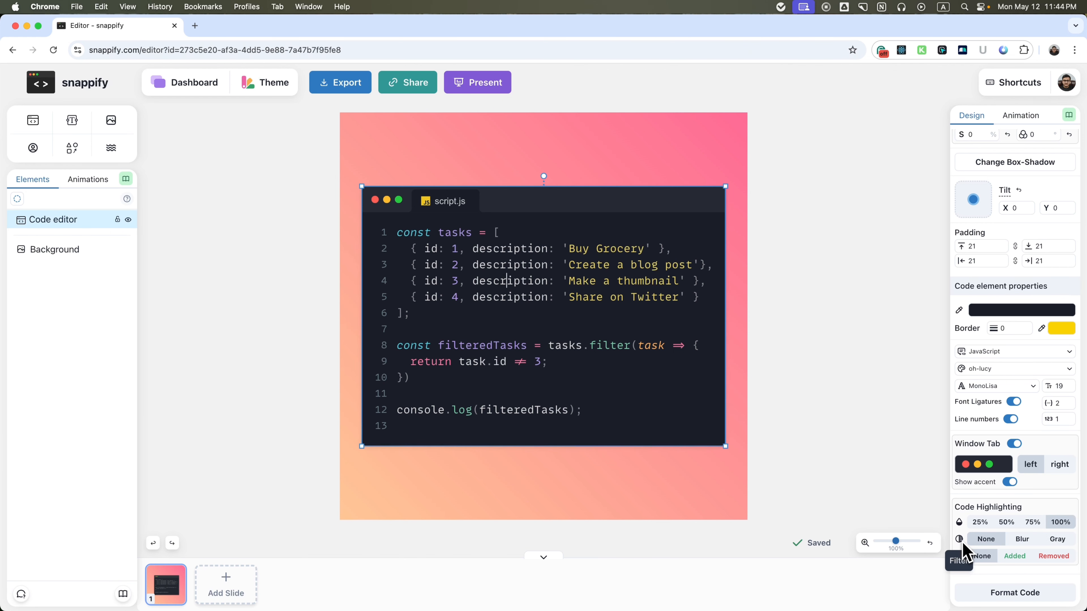
Try the Blur and Gray highlighting filters on code line 4 and set the filter back to None.
left_click(1031, 542)
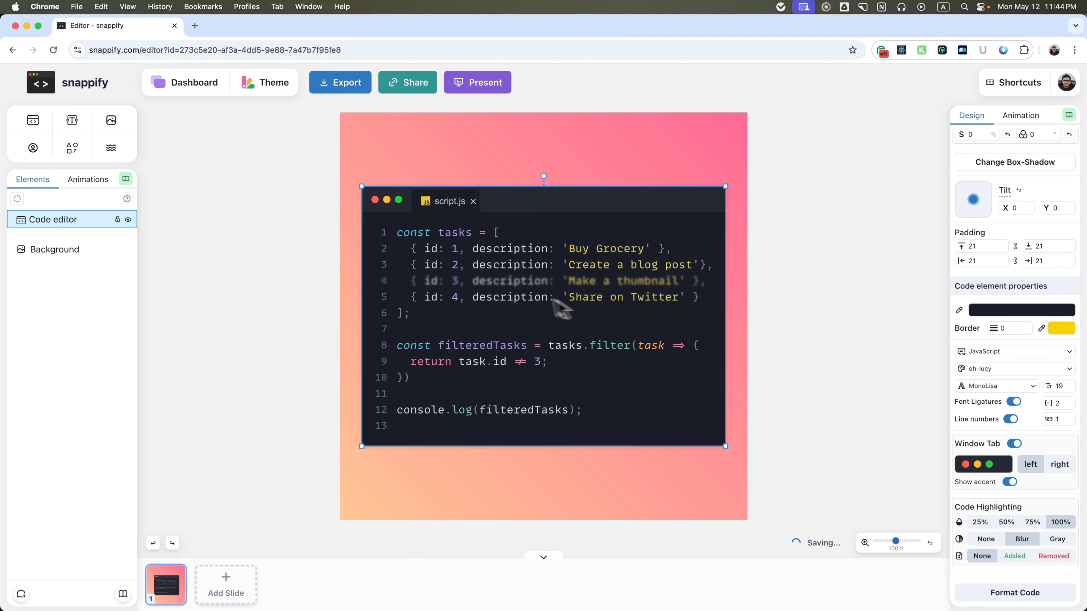
left_click(506, 282)
left_click(1056, 540)
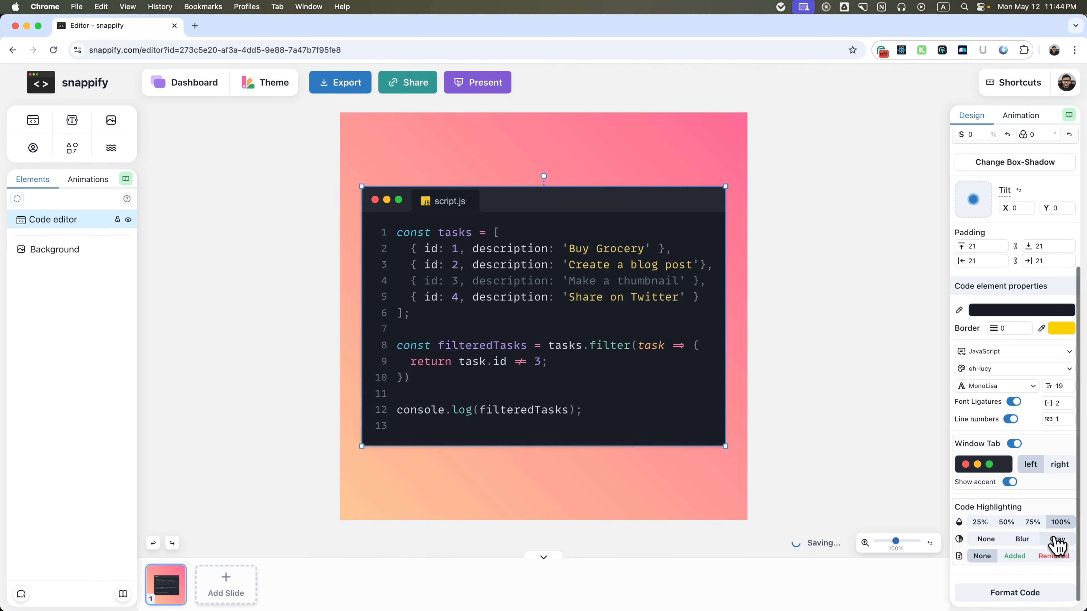
left_click(989, 541)
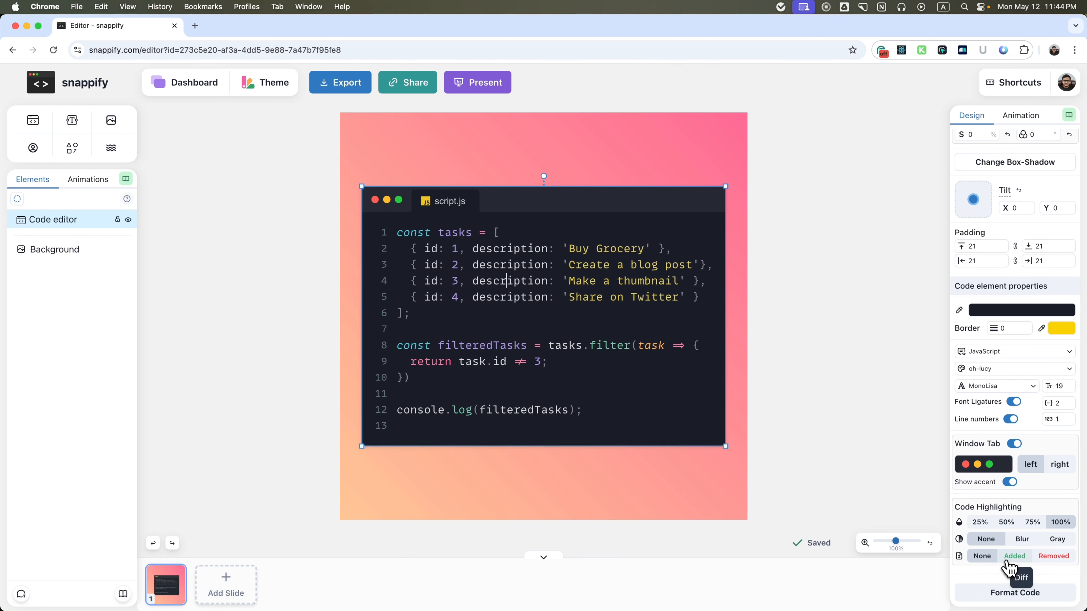
Mark code line 4 as Removed after trying the Added diff style, and format the code.
left_click(1010, 557)
left_click(1054, 558)
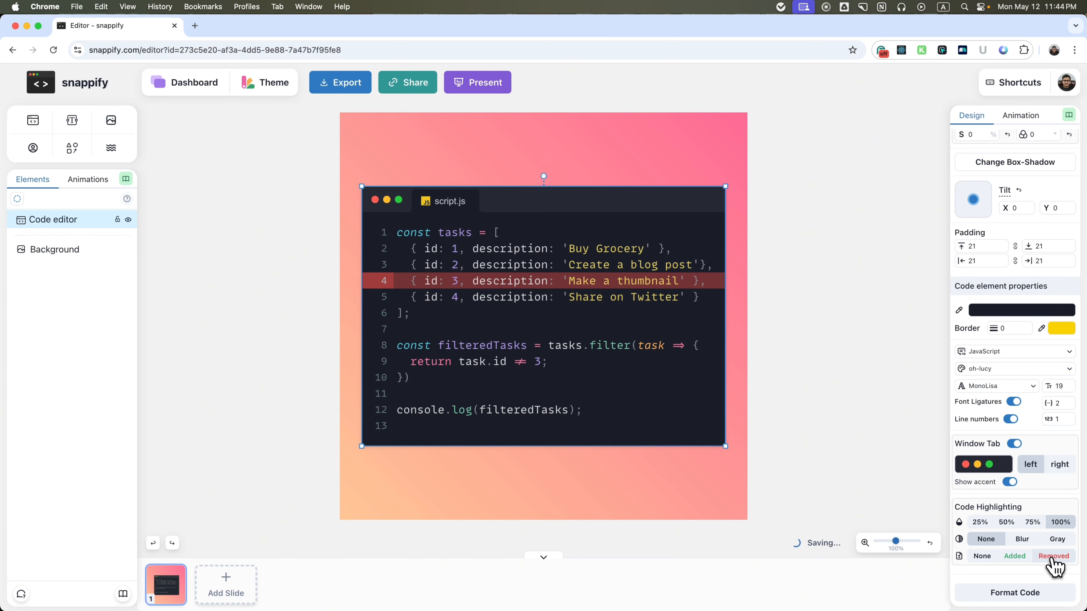
left_click(1017, 596)
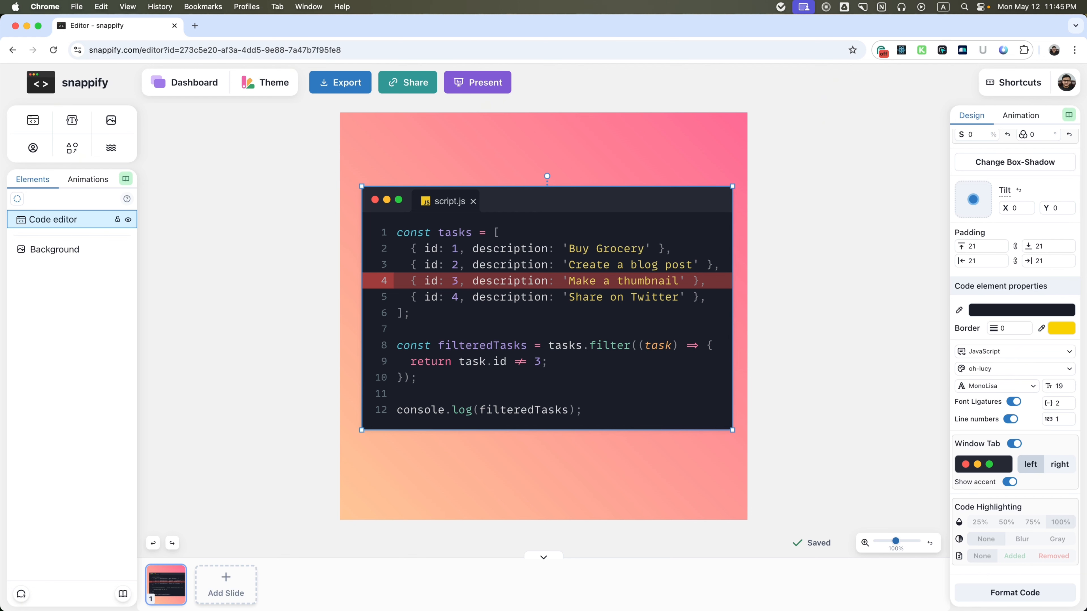
left_click(681, 452)
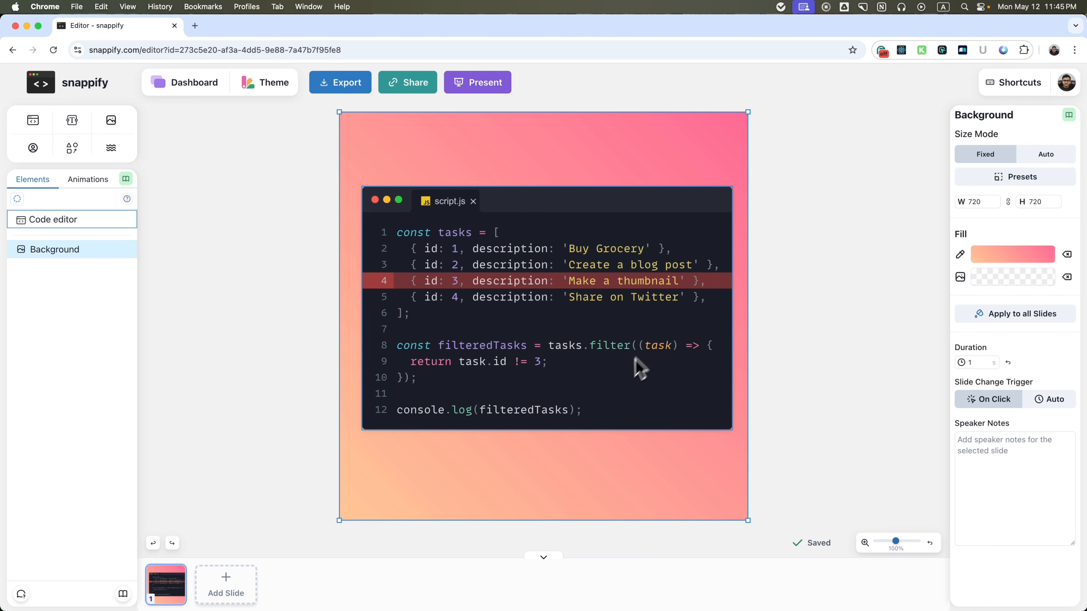